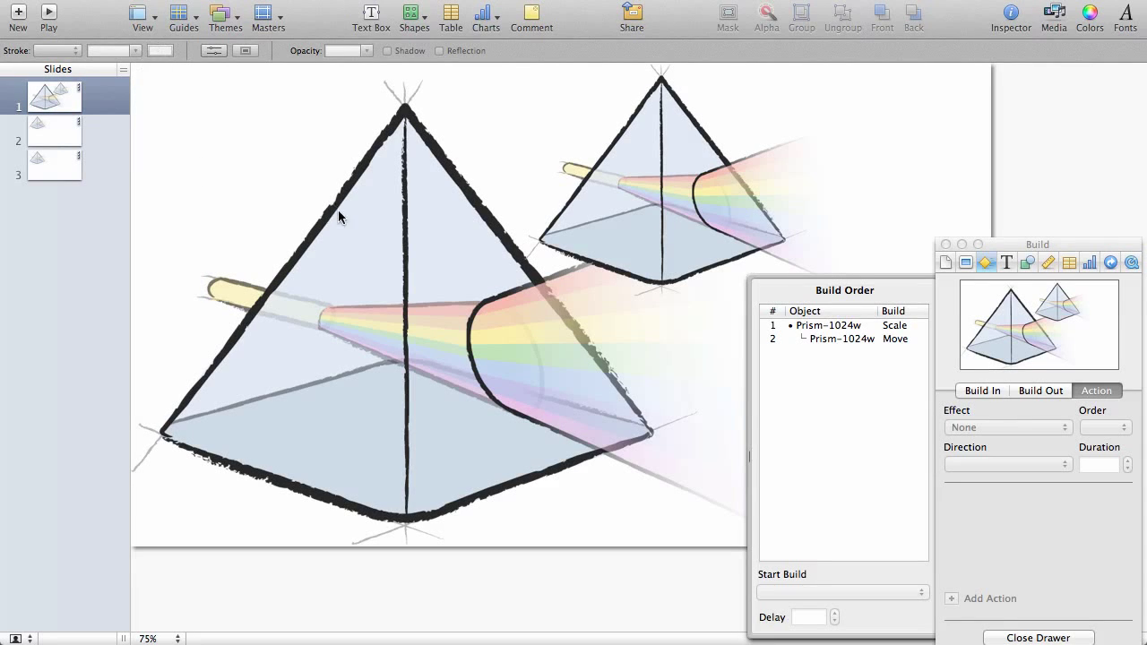
Leave the slideshow and select the small prism's move path on slide 2.
click(403, 258)
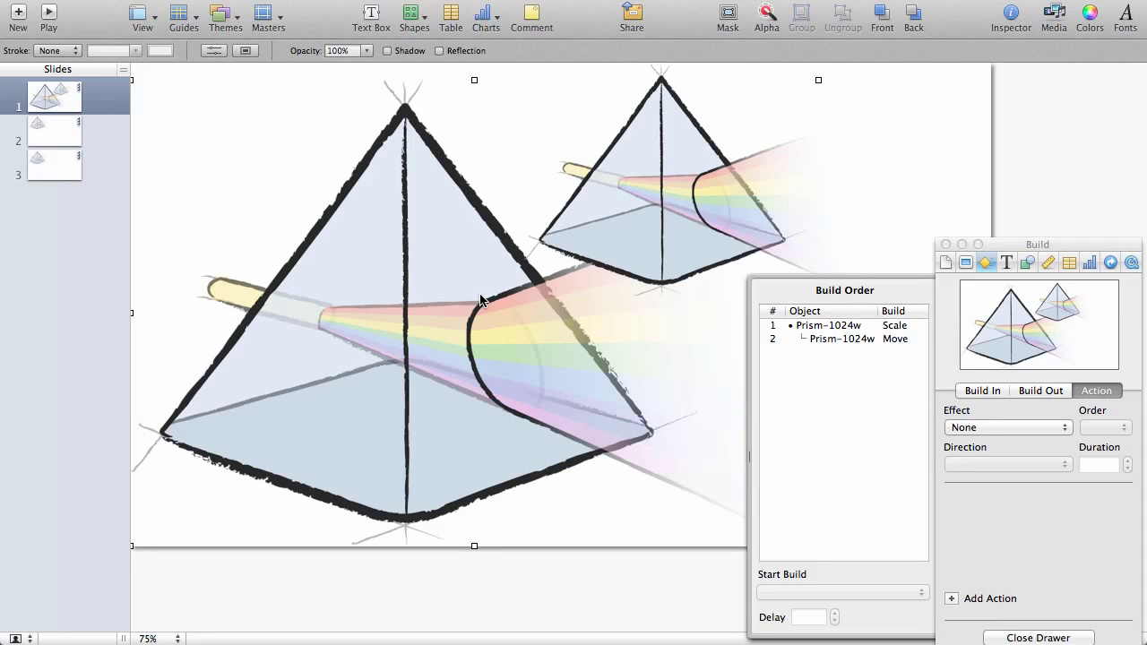
click(663, 161)
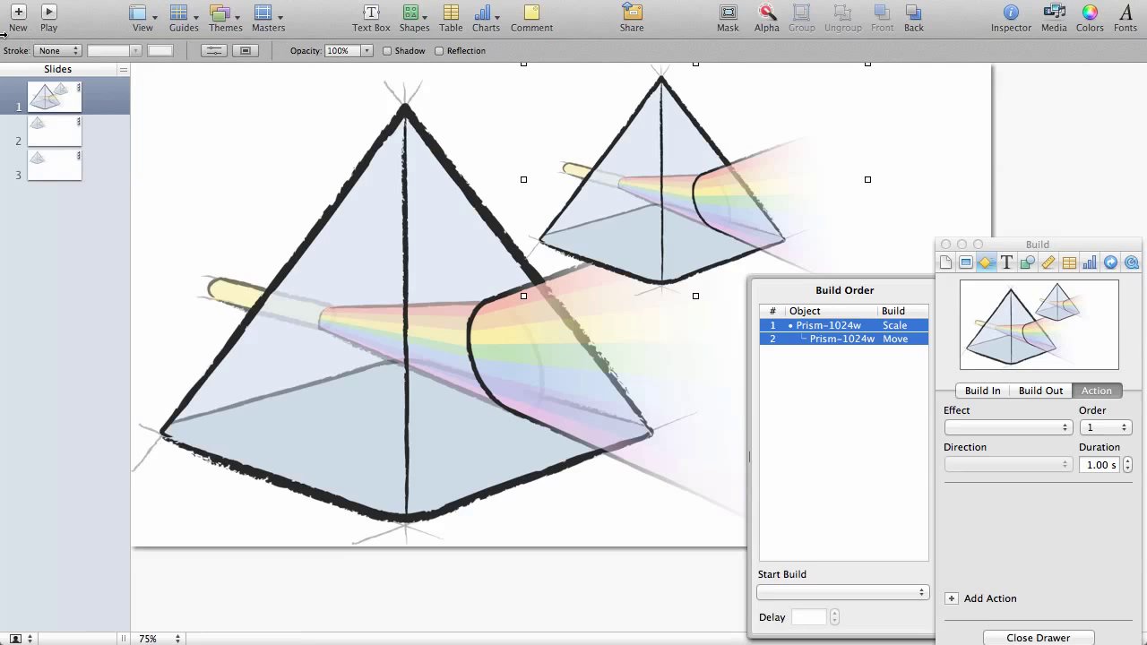
click(5, 85)
click(56, 143)
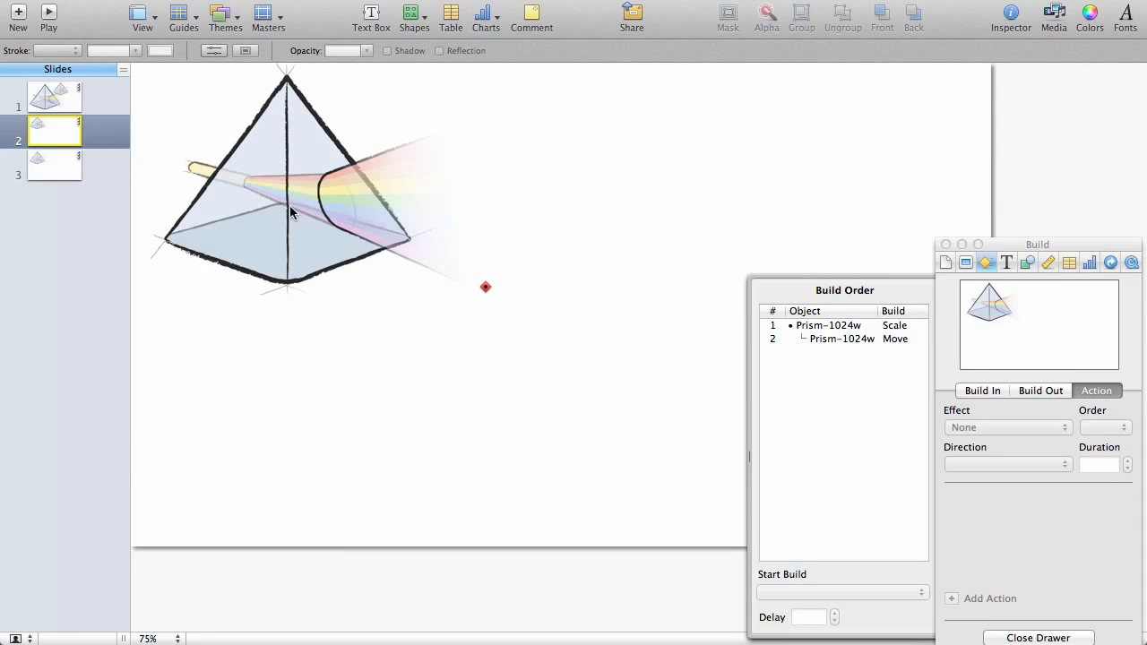
click(484, 285)
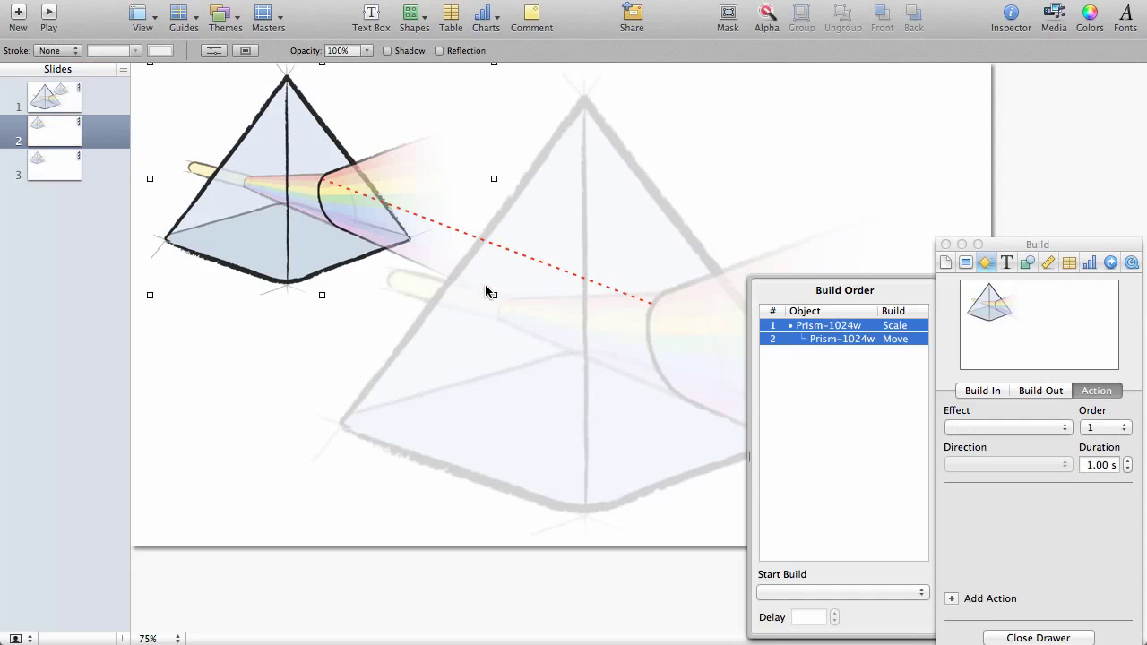
click(545, 356)
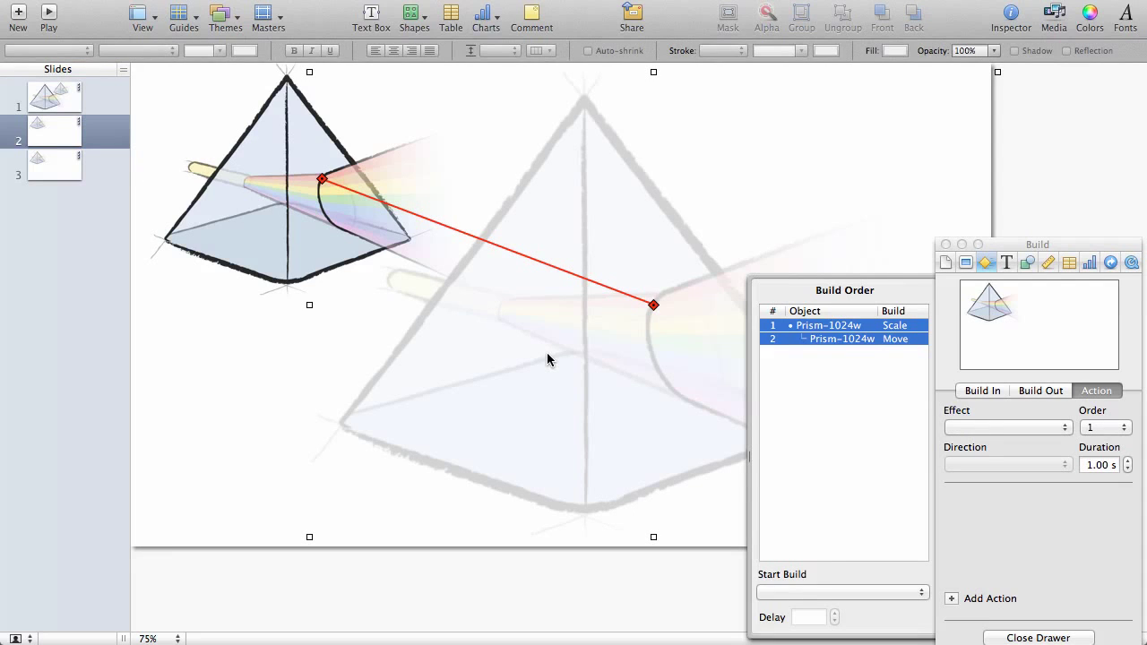
Copy and paste a full-size prism, aligning it with the move's end position.
key(super+c)
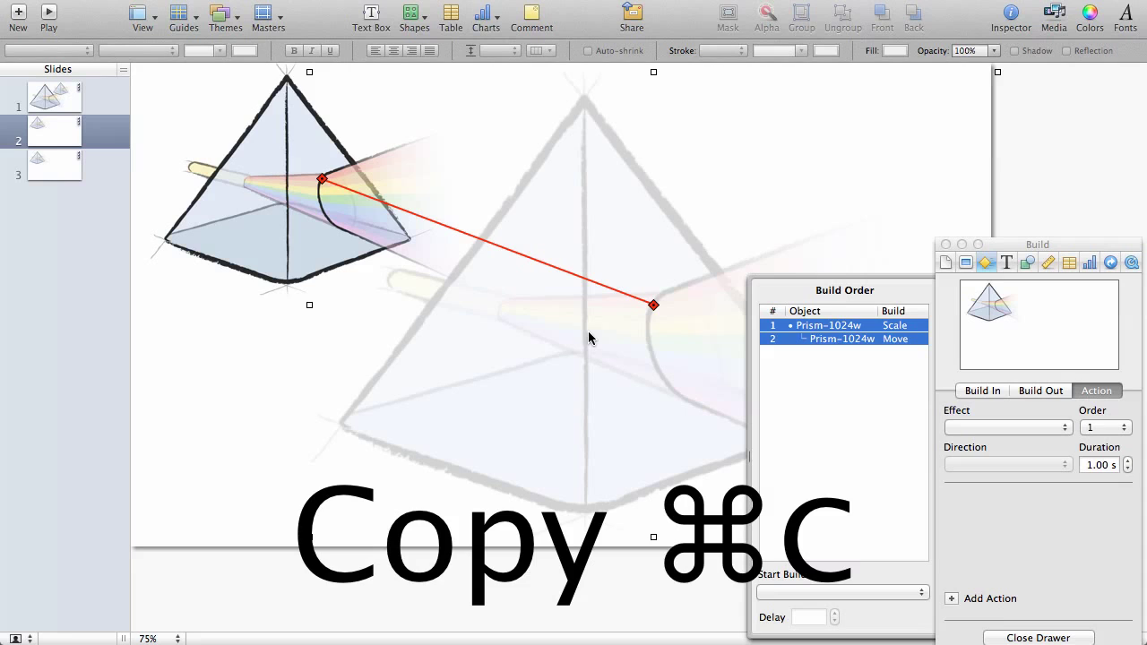
click(255, 369)
key(super+v)
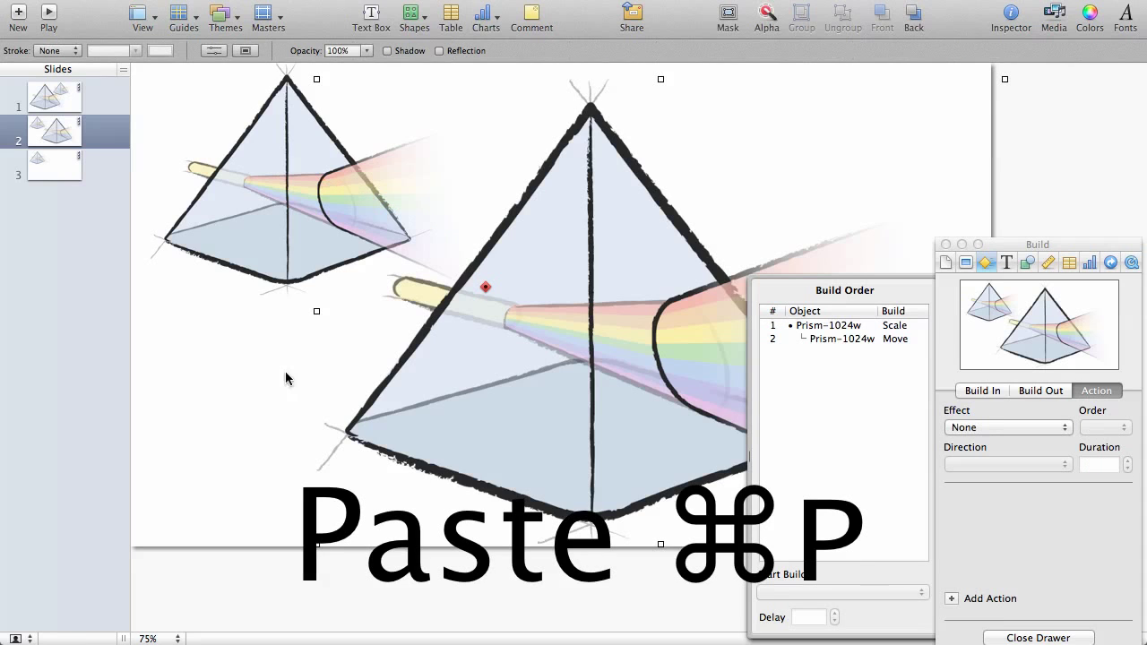
click(485, 287)
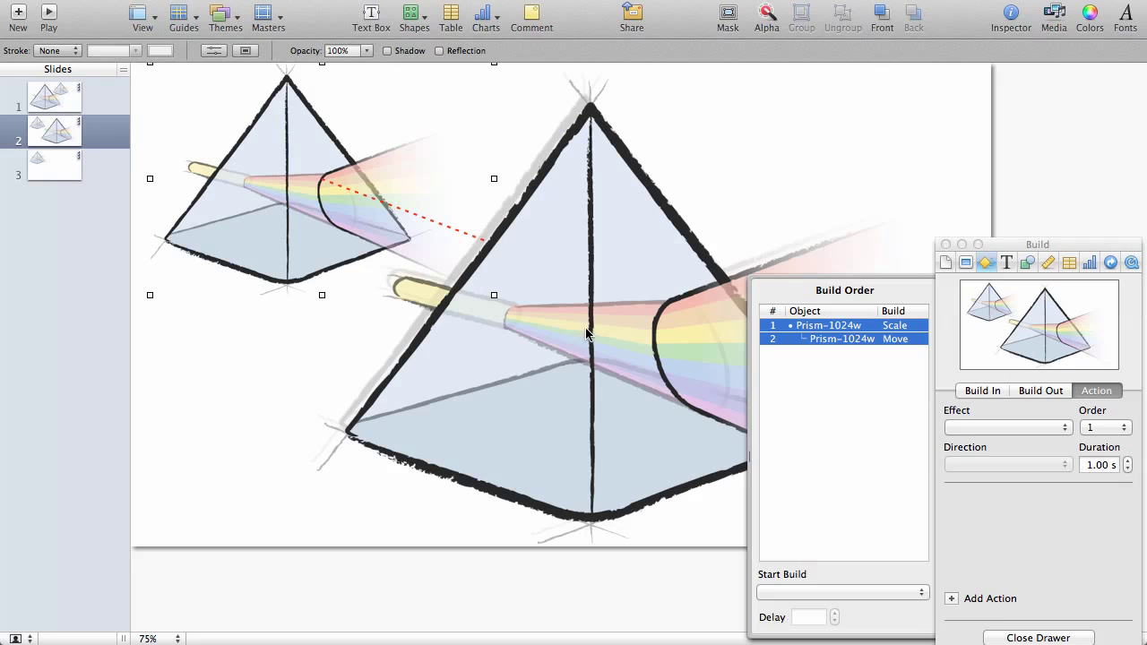
drag(590, 341, 587, 339)
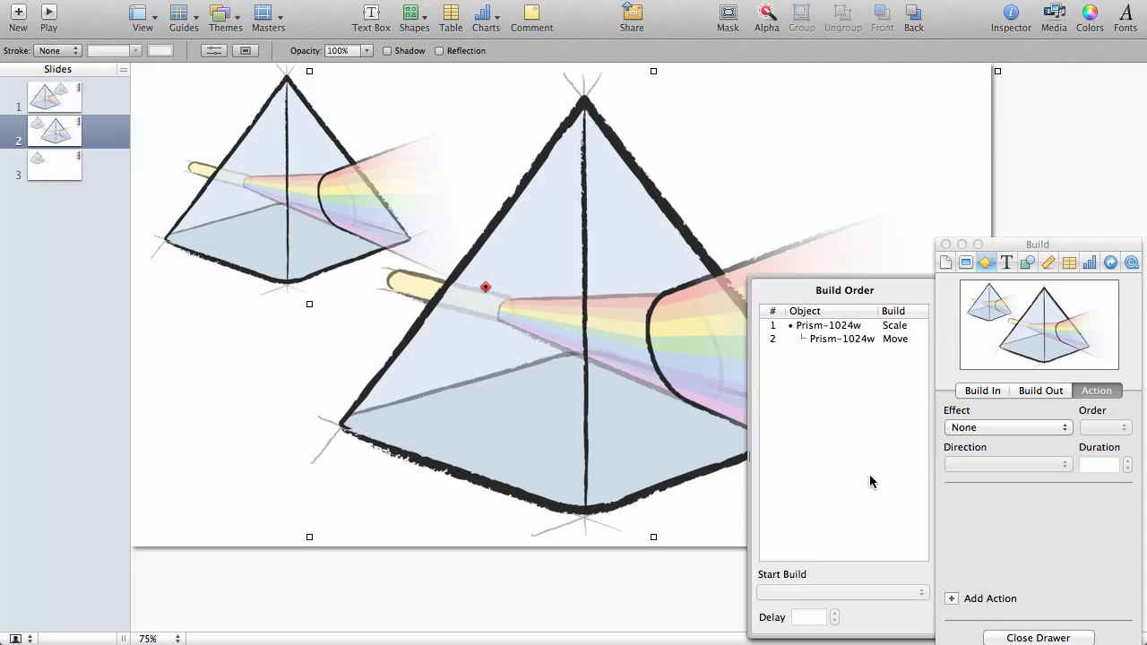
Give the large prism a Dissolve build-in.
click(980, 395)
click(983, 428)
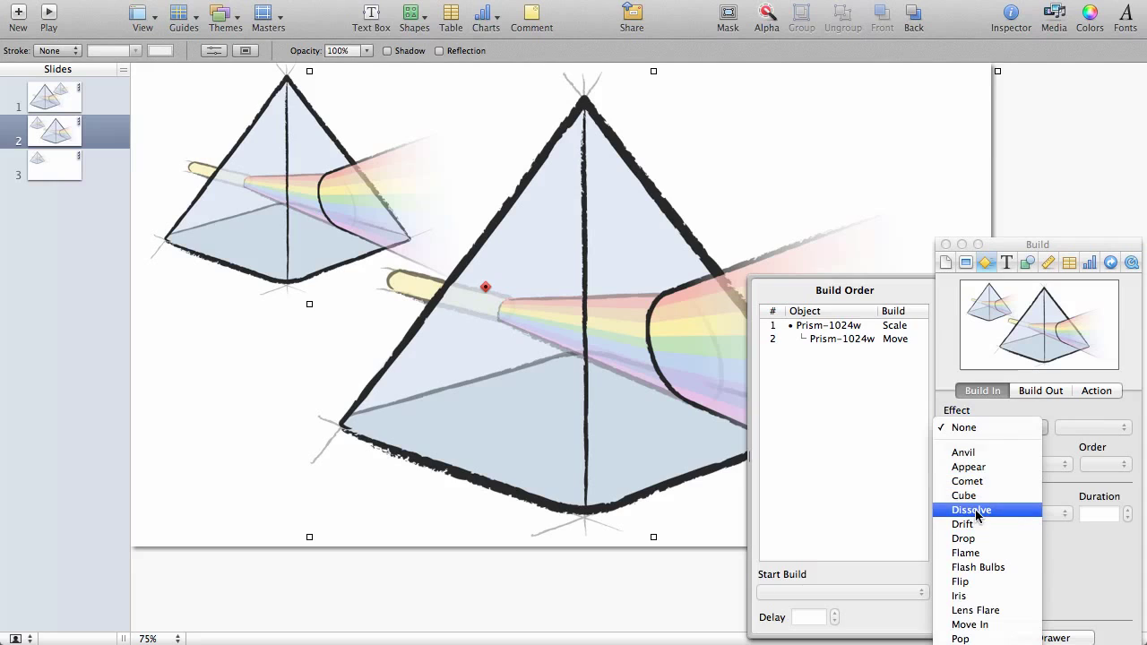
click(976, 511)
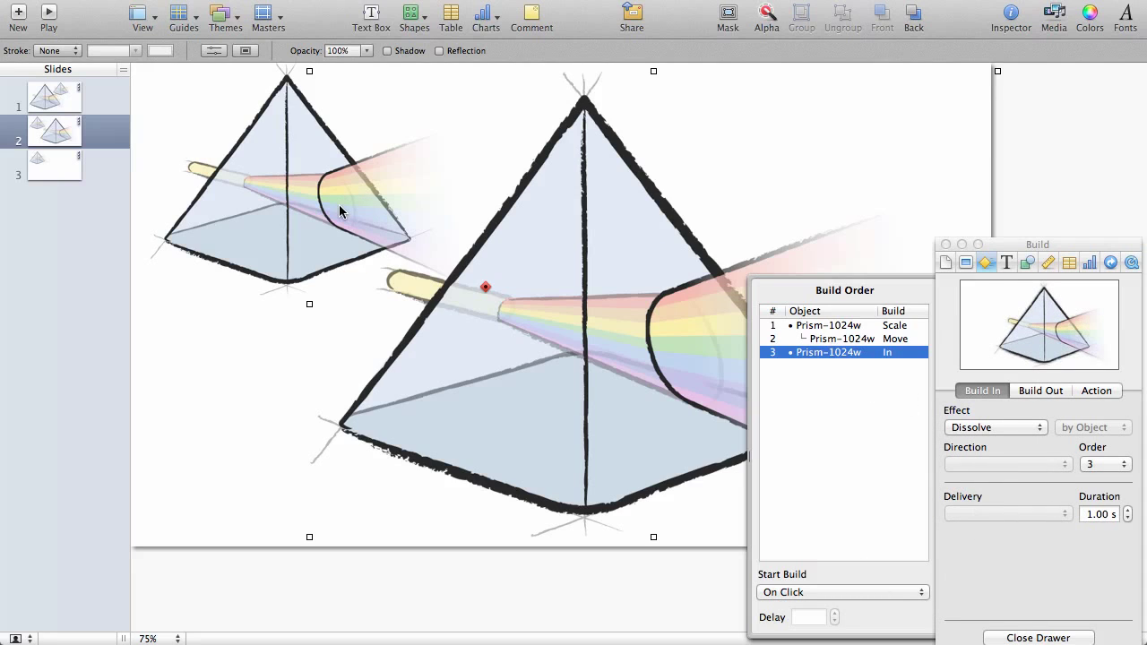
Give the small prism a Dissolve build-out starting automatically after build 3.
click(339, 212)
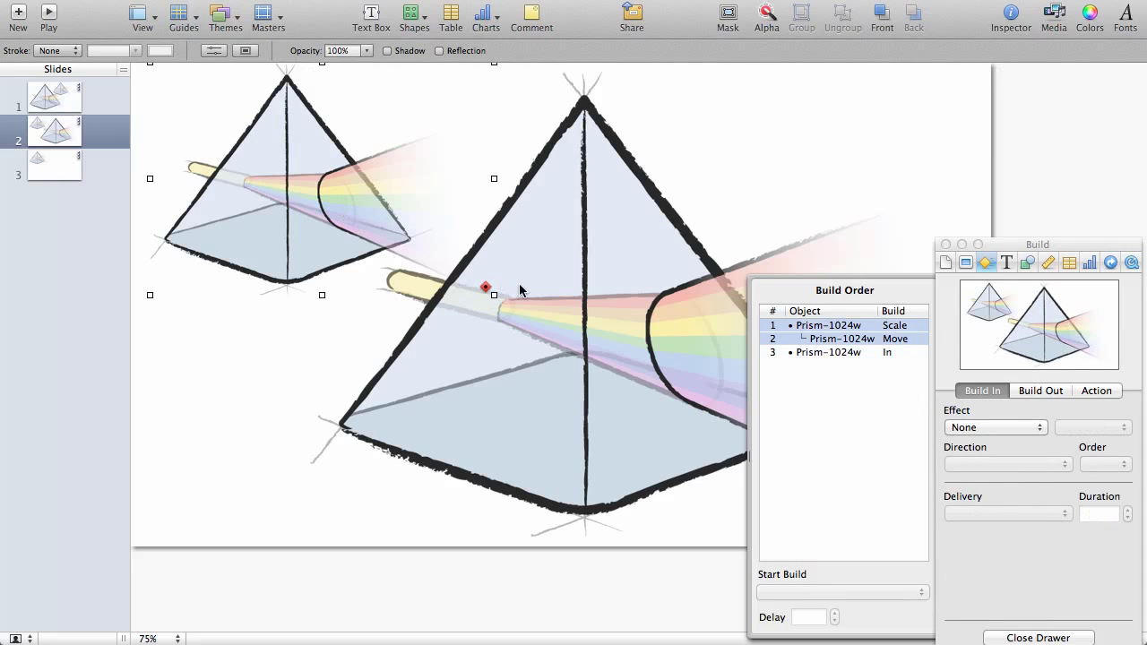
click(485, 287)
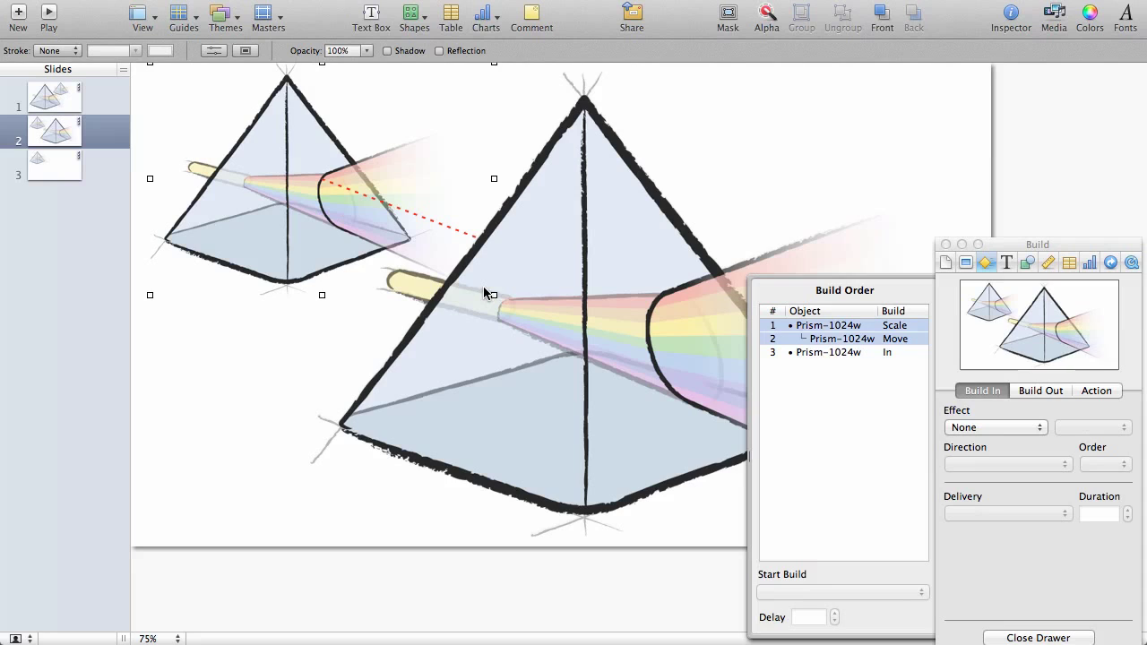
click(605, 387)
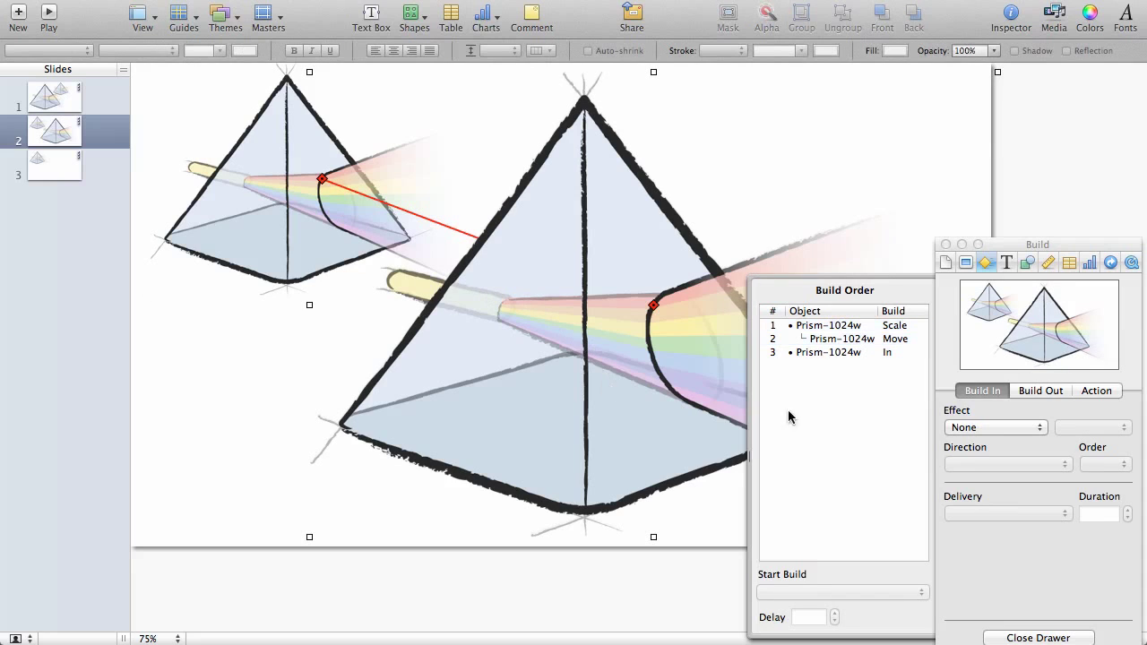
click(1040, 394)
click(1009, 428)
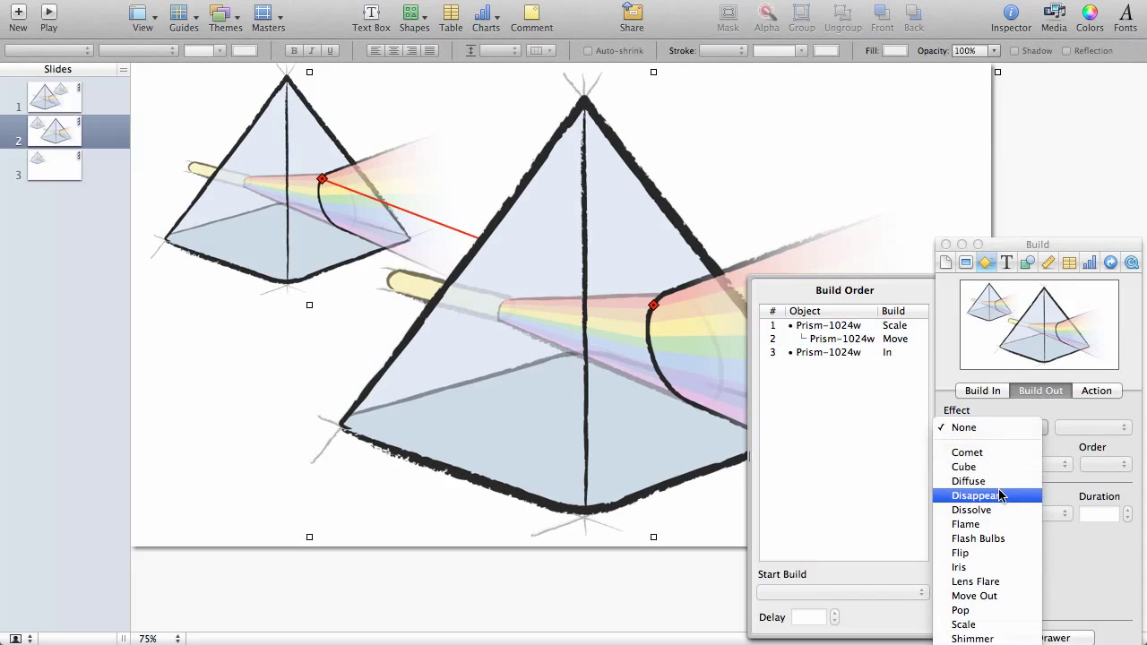
click(996, 509)
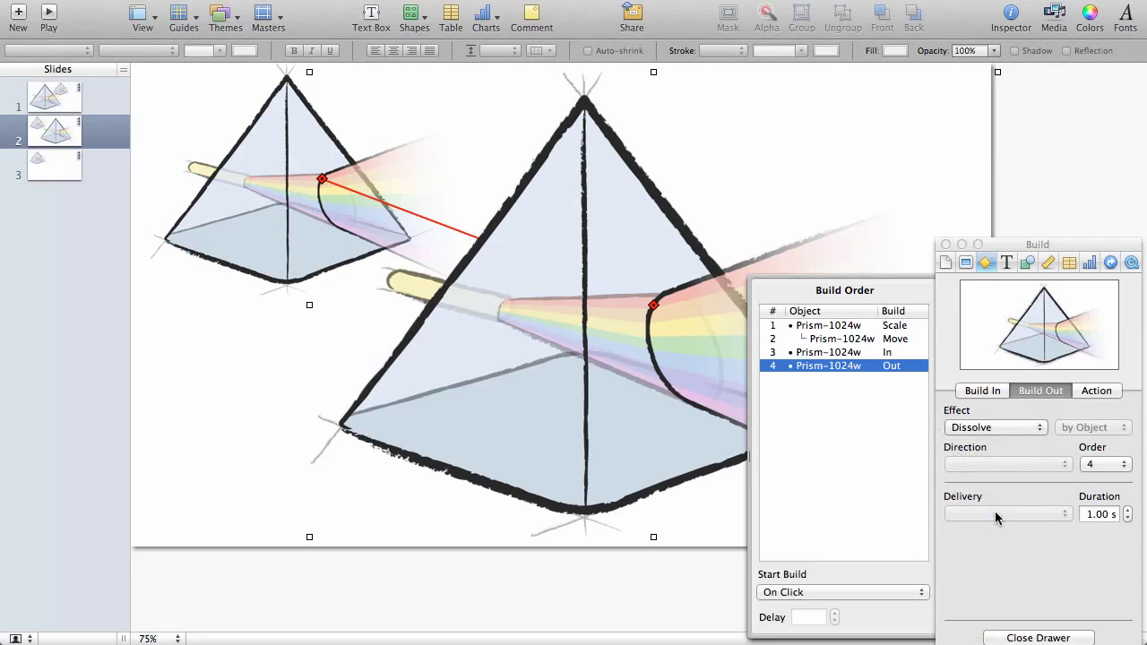
click(894, 595)
click(894, 608)
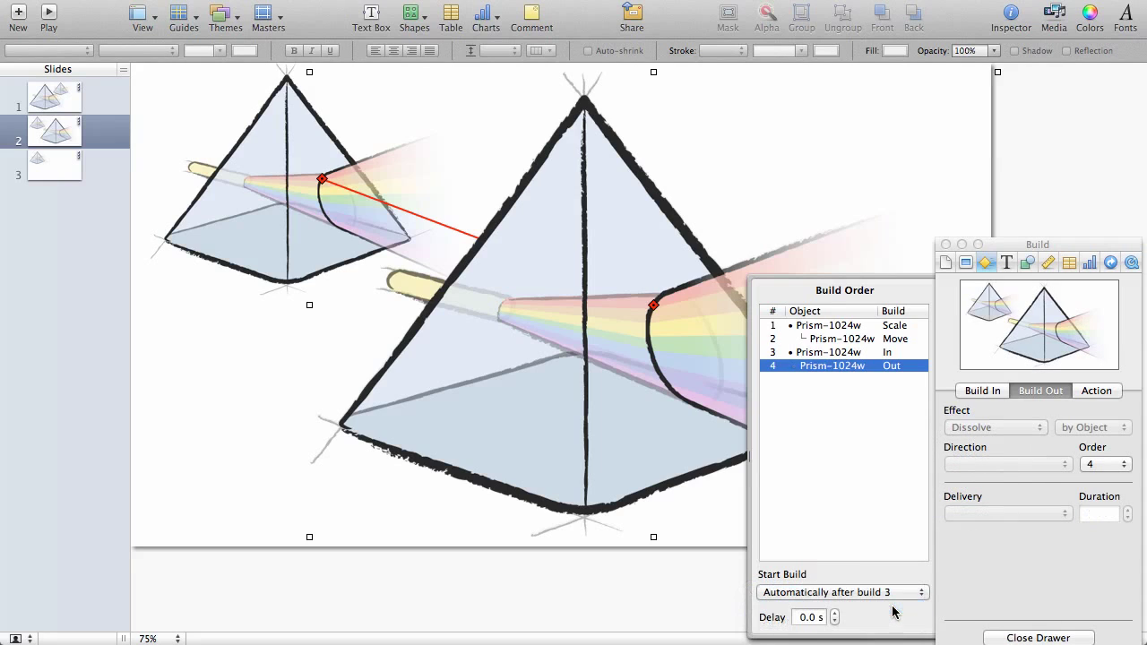
Set build 3 to start automatically after build 2.
click(860, 363)
click(855, 352)
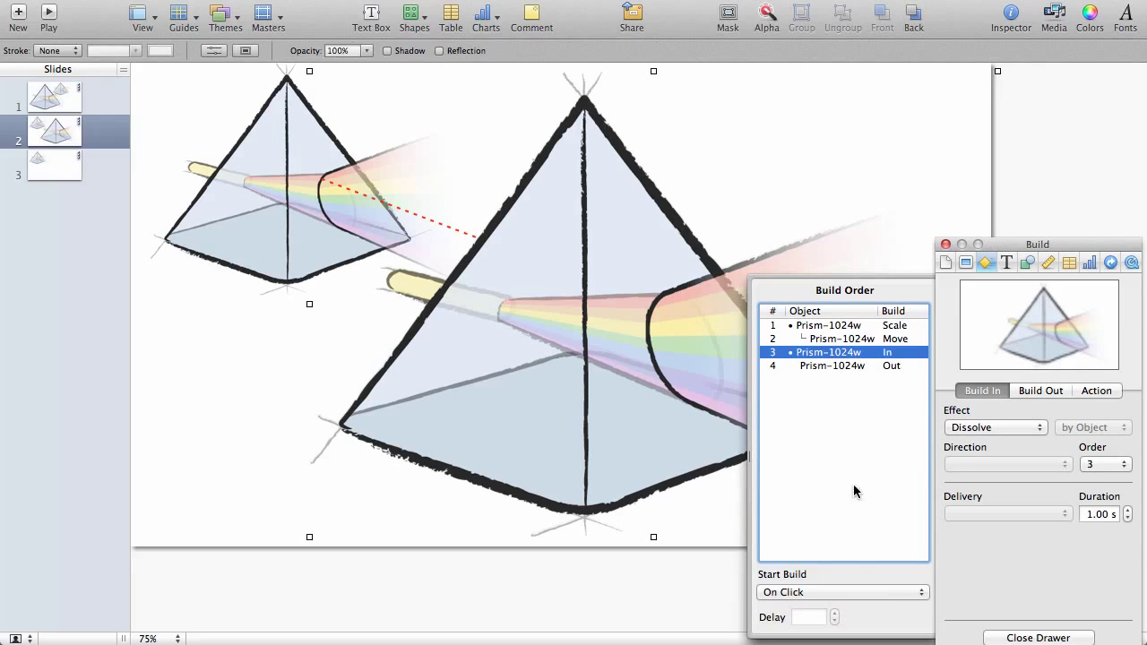
click(845, 595)
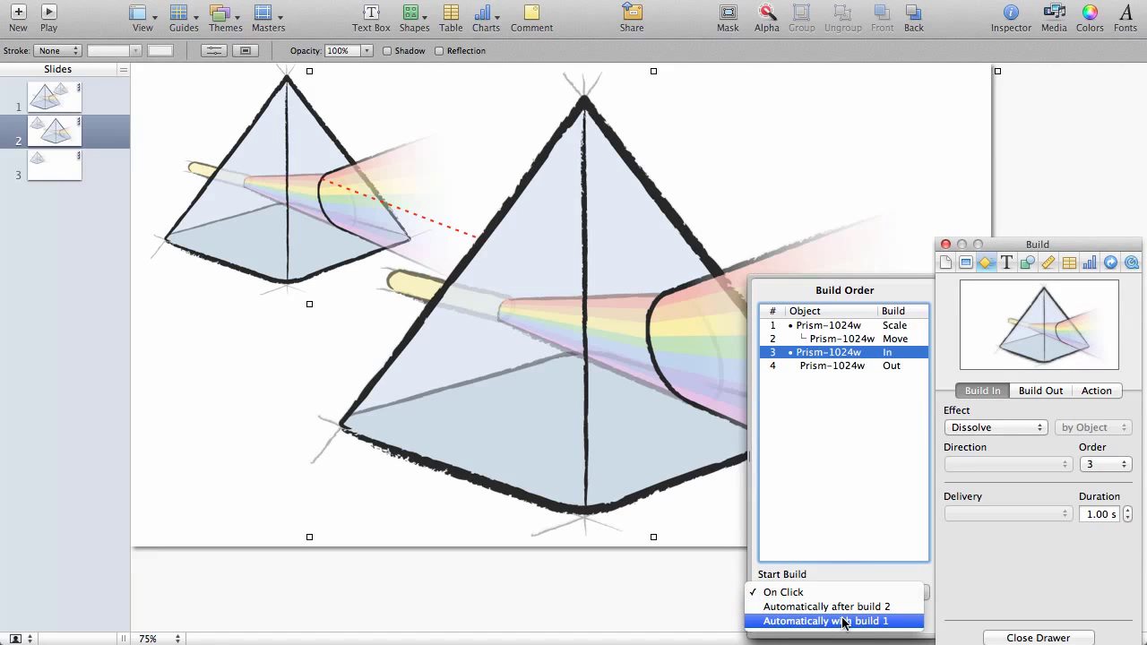
click(843, 606)
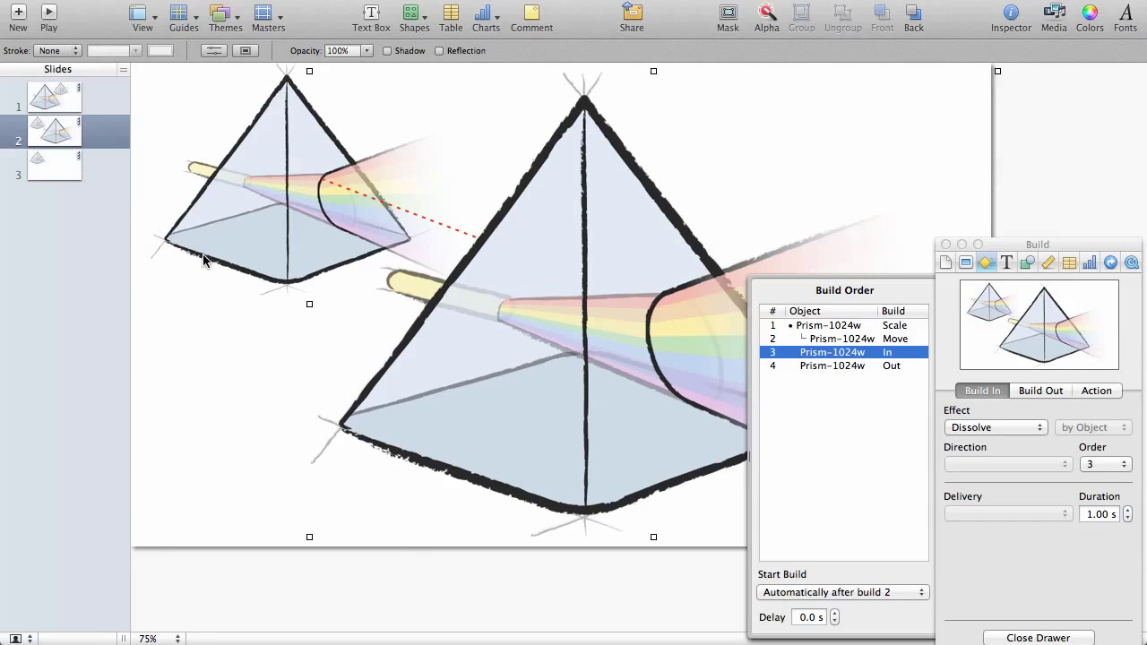
Change build 3, the Dissolve build-in, to start On Click.
click(817, 593)
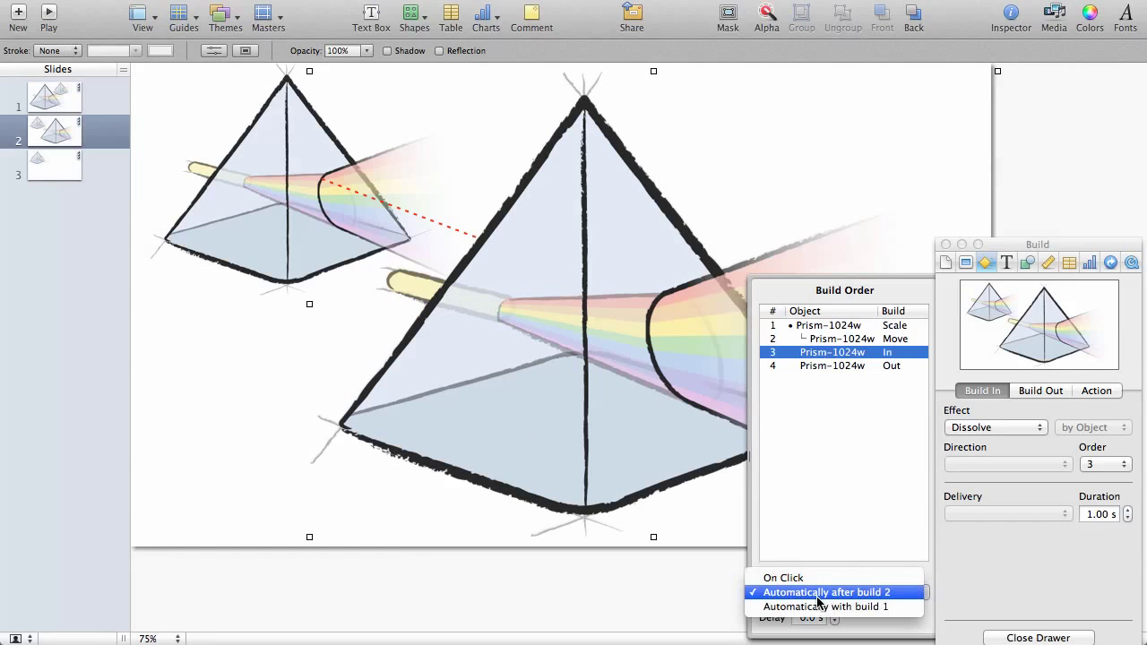
click(808, 579)
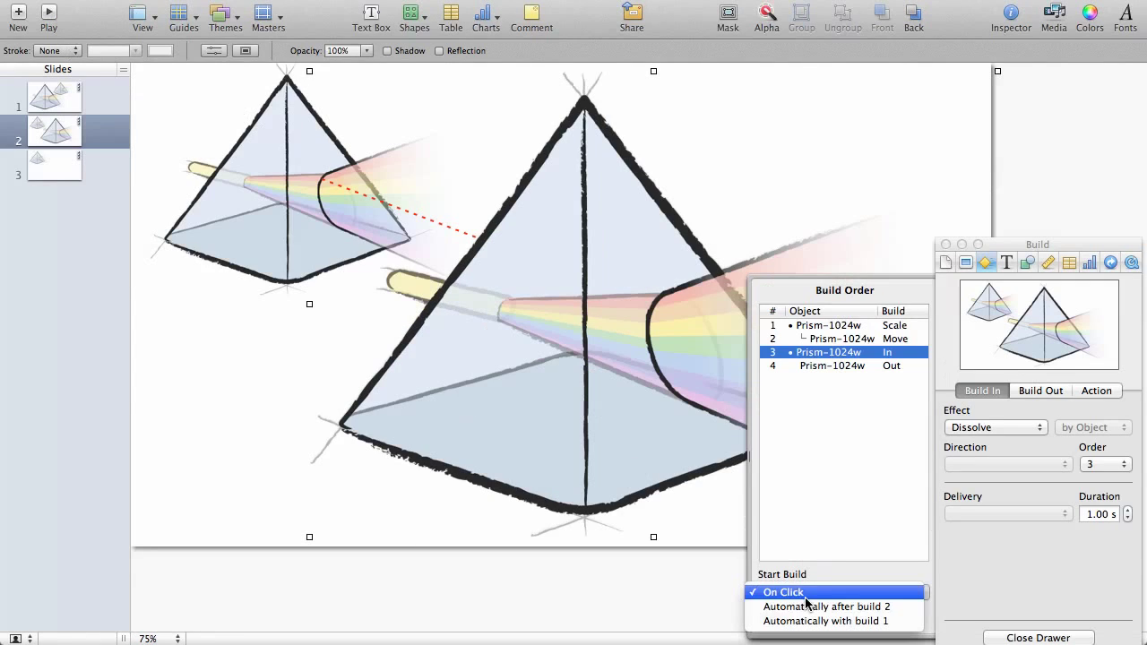
Return build 3 to automatic after build 2 and set build 4 to run with build 3.
click(809, 606)
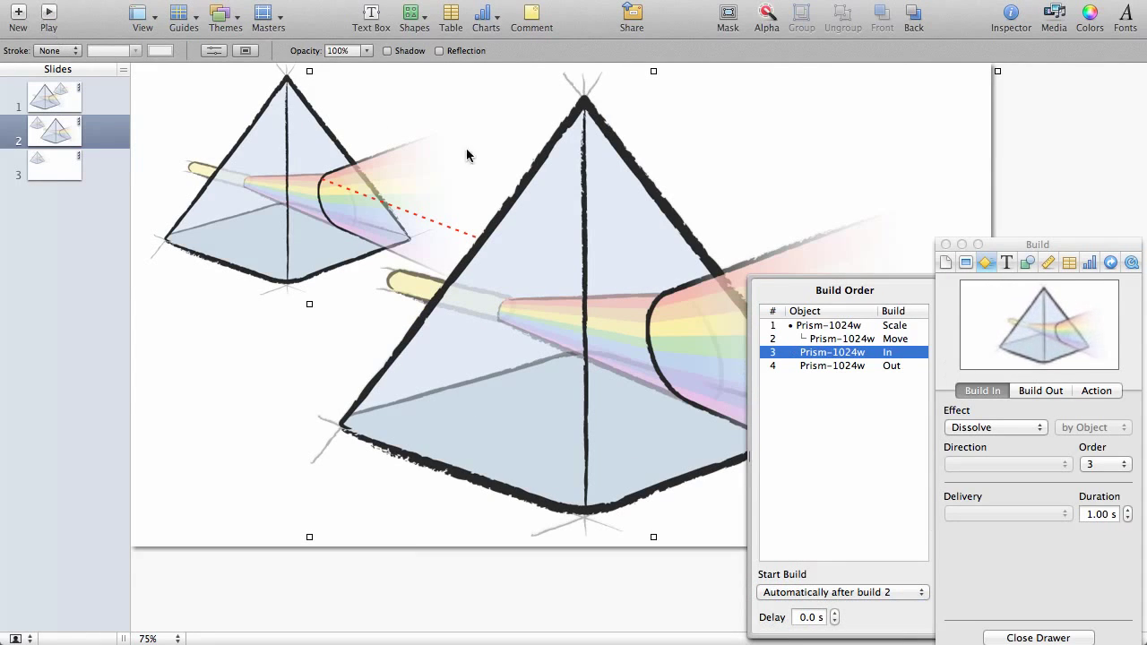
click(831, 368)
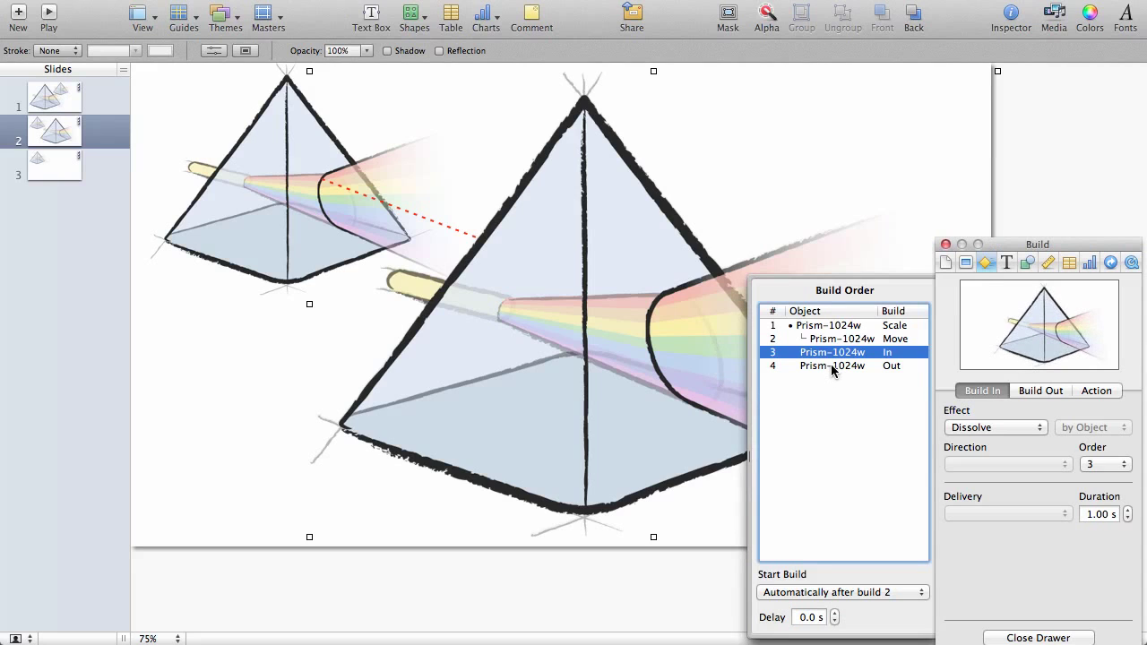
click(830, 364)
click(833, 592)
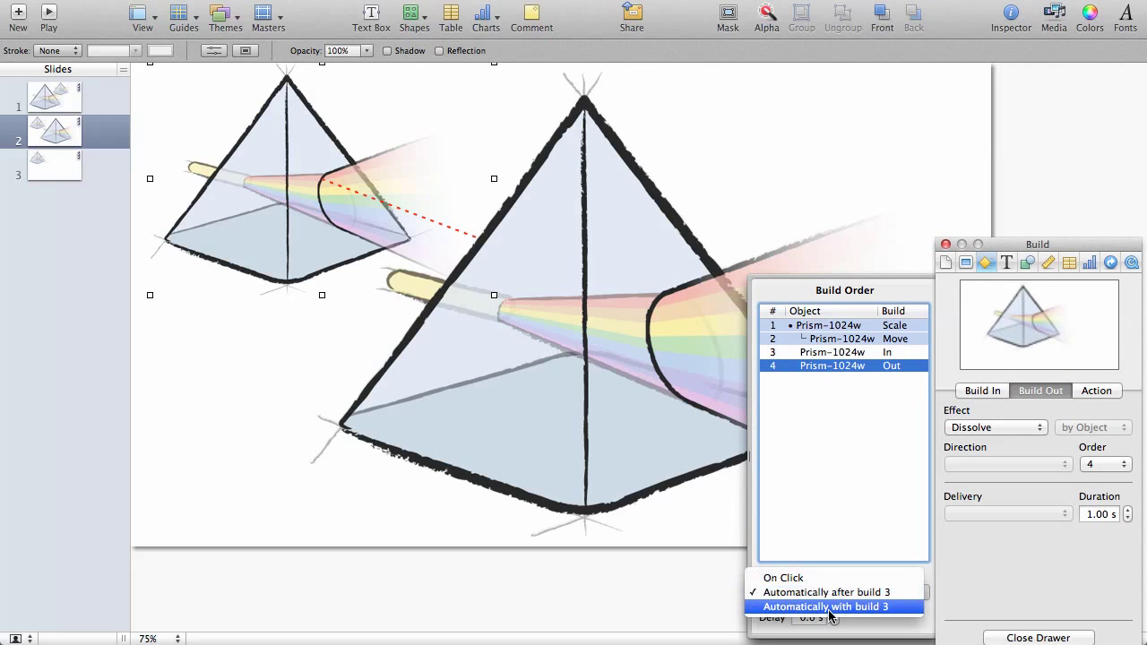
click(831, 607)
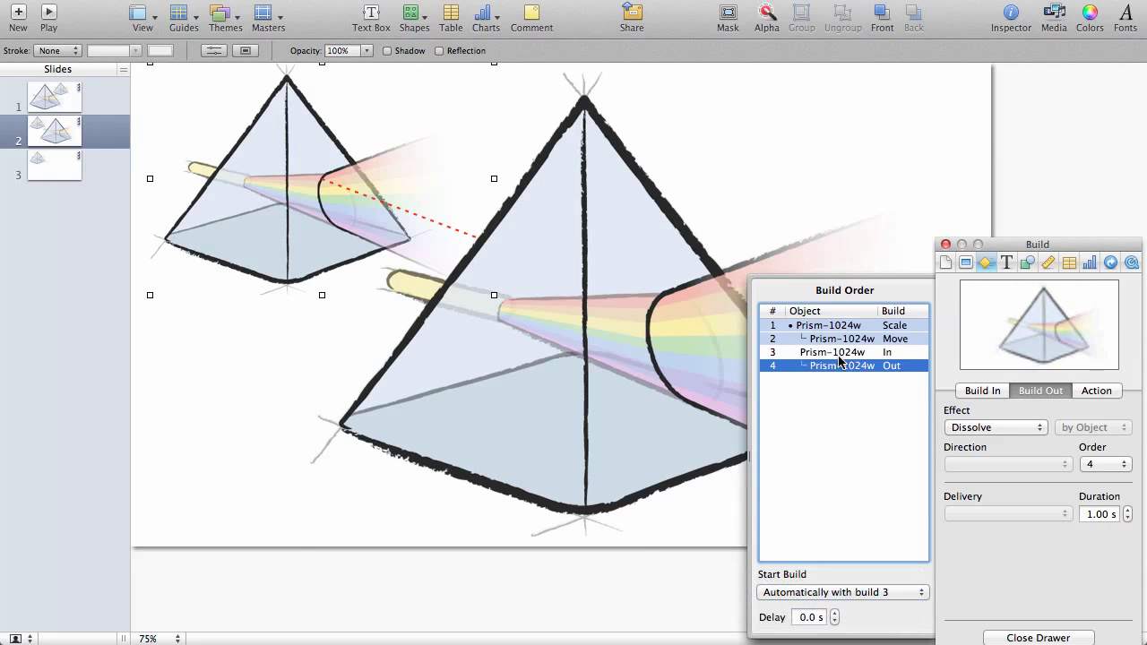
Preview the slideshow, set build 4 to start after build 3, and compare builds 3 and 4.
click(48, 13)
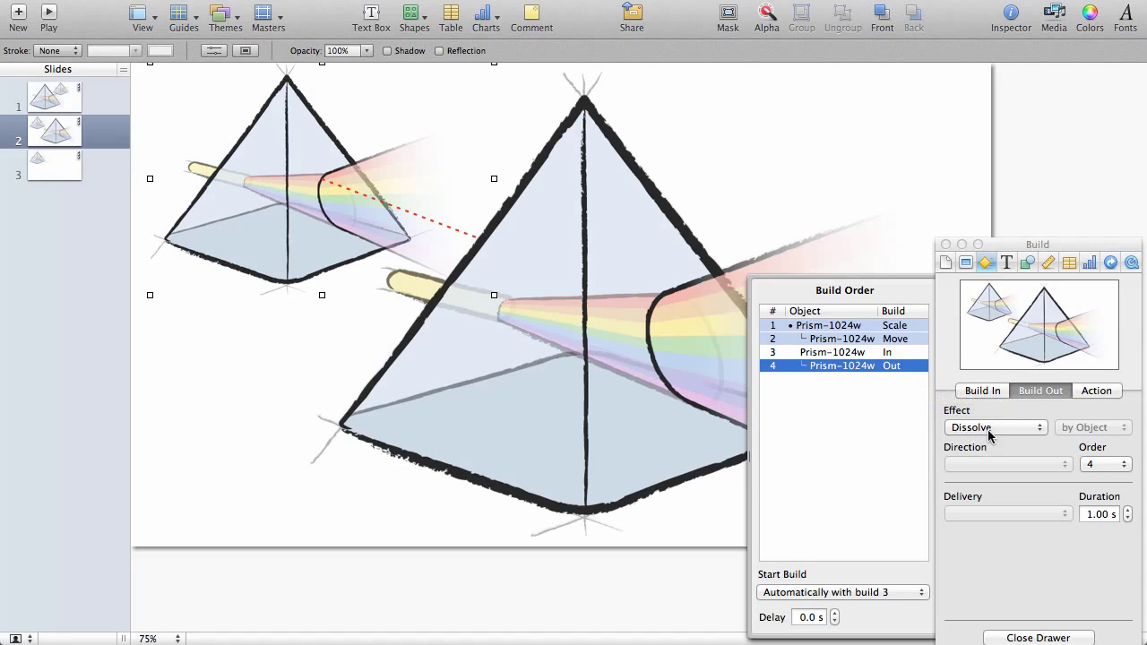
click(878, 592)
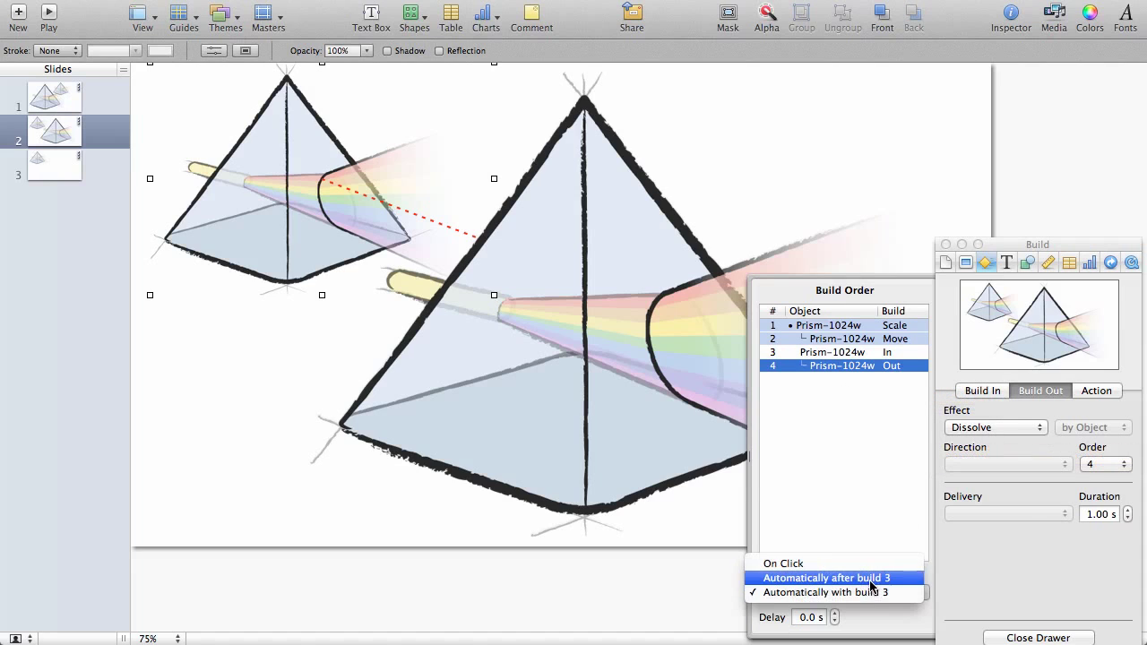
click(870, 584)
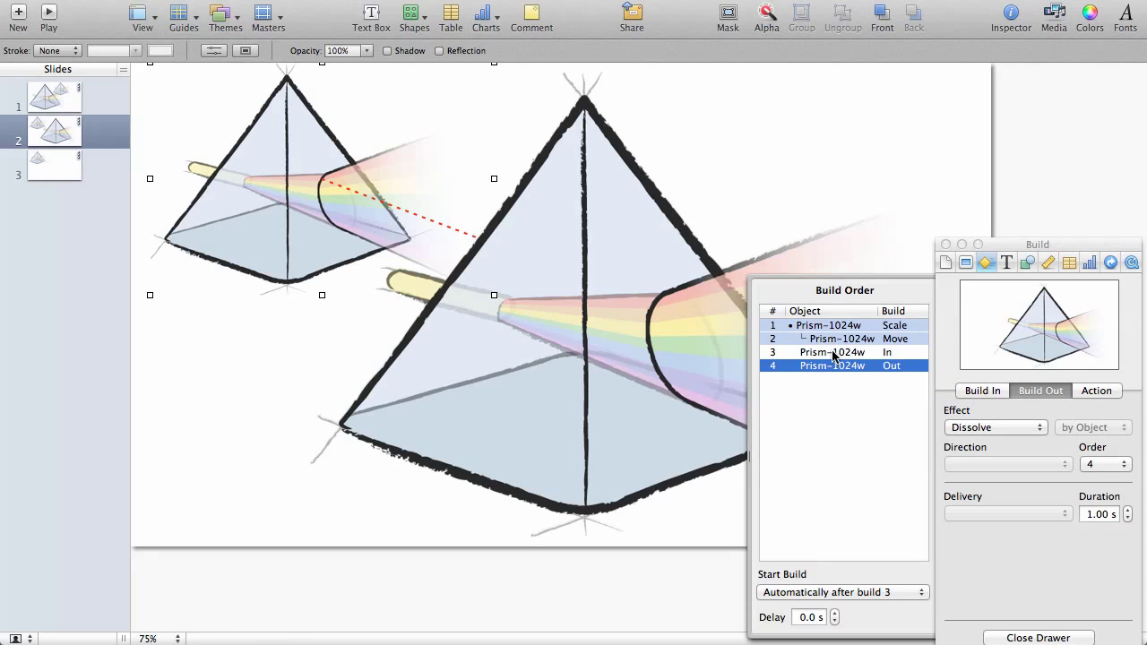
click(832, 352)
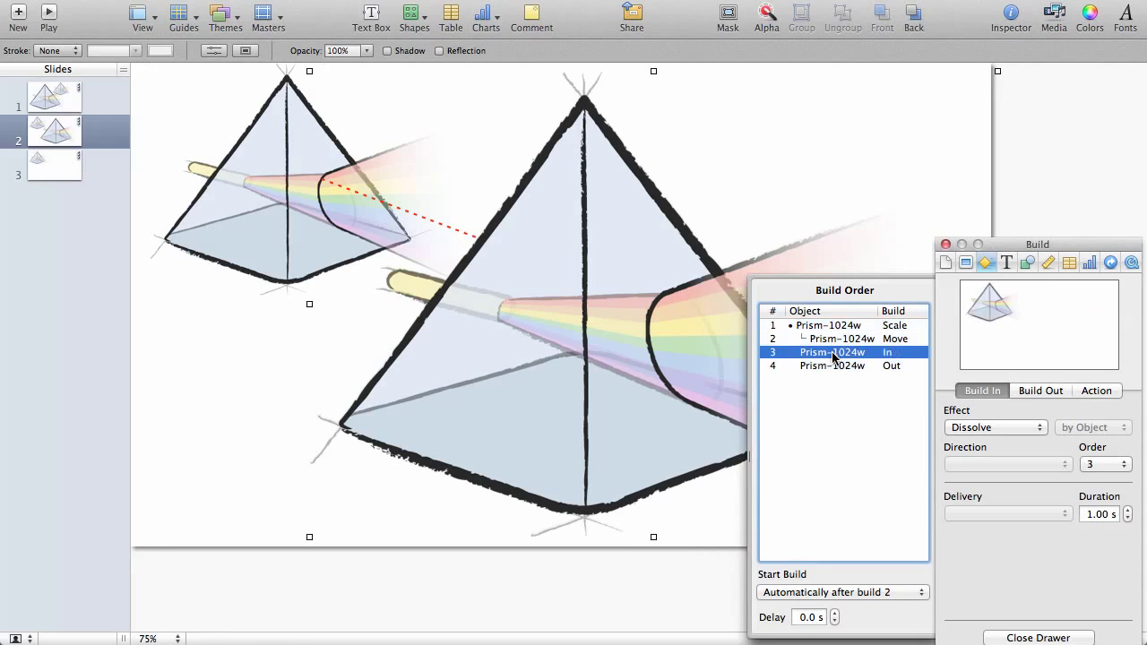
click(832, 364)
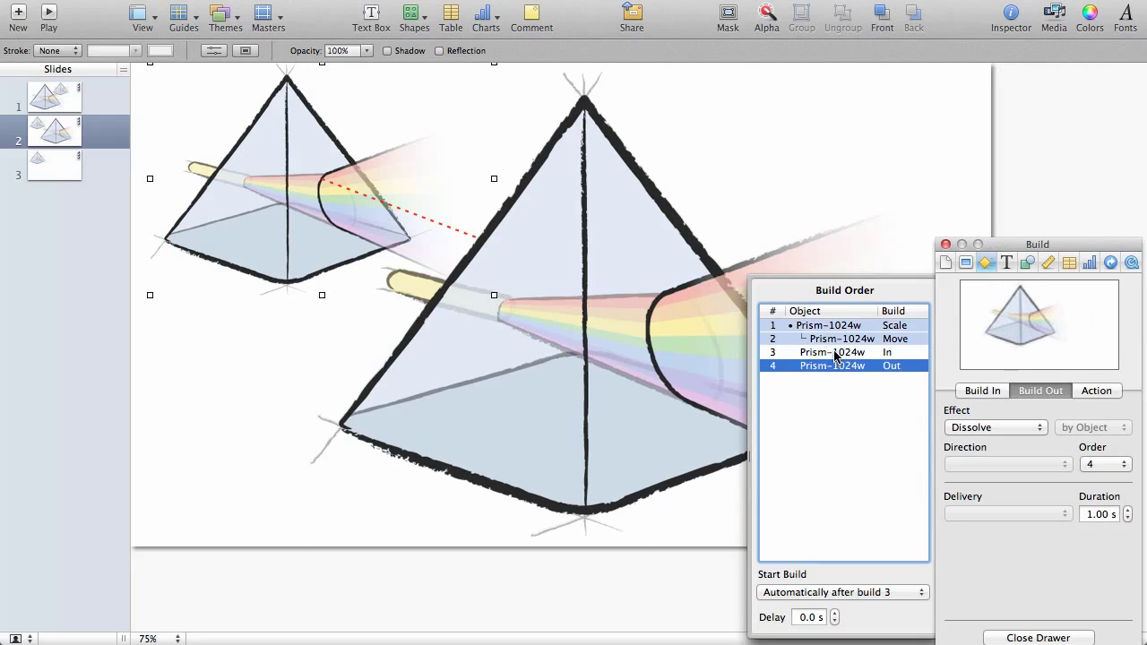
click(835, 353)
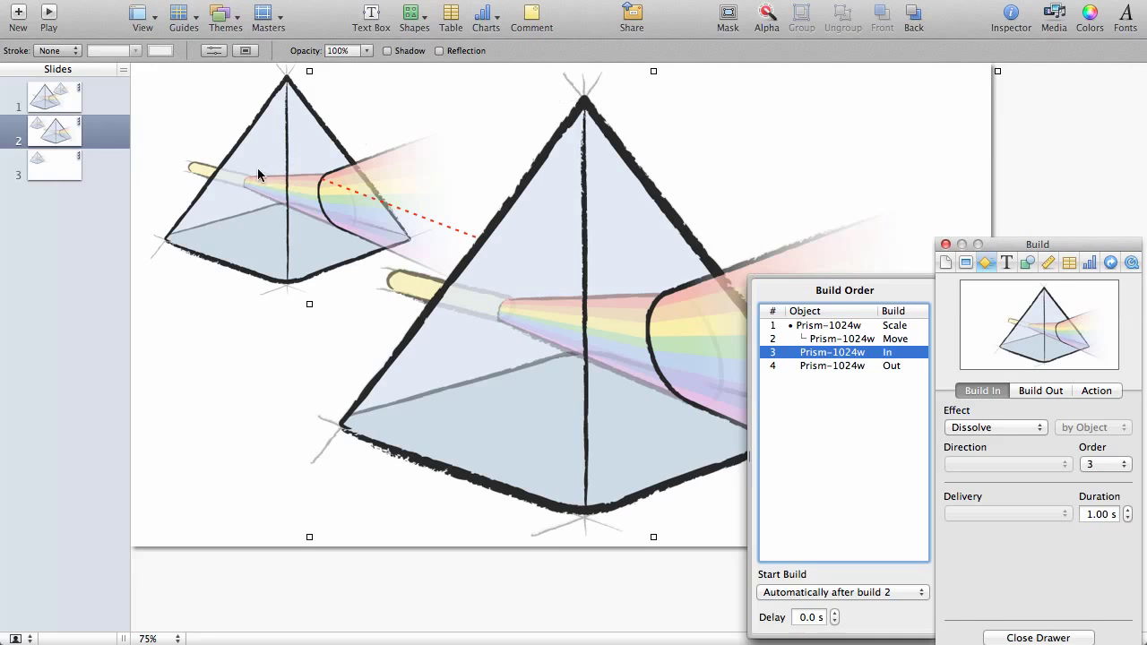
Go to slide 3 and select the invisible large prism to show its six builds.
click(47, 169)
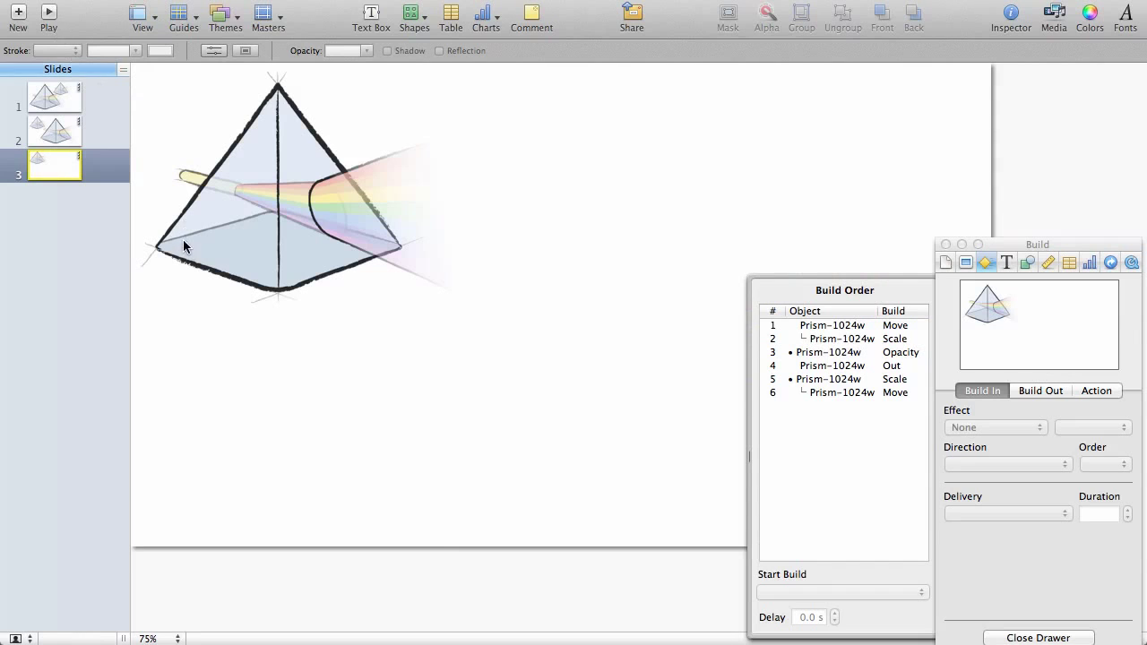
click(564, 305)
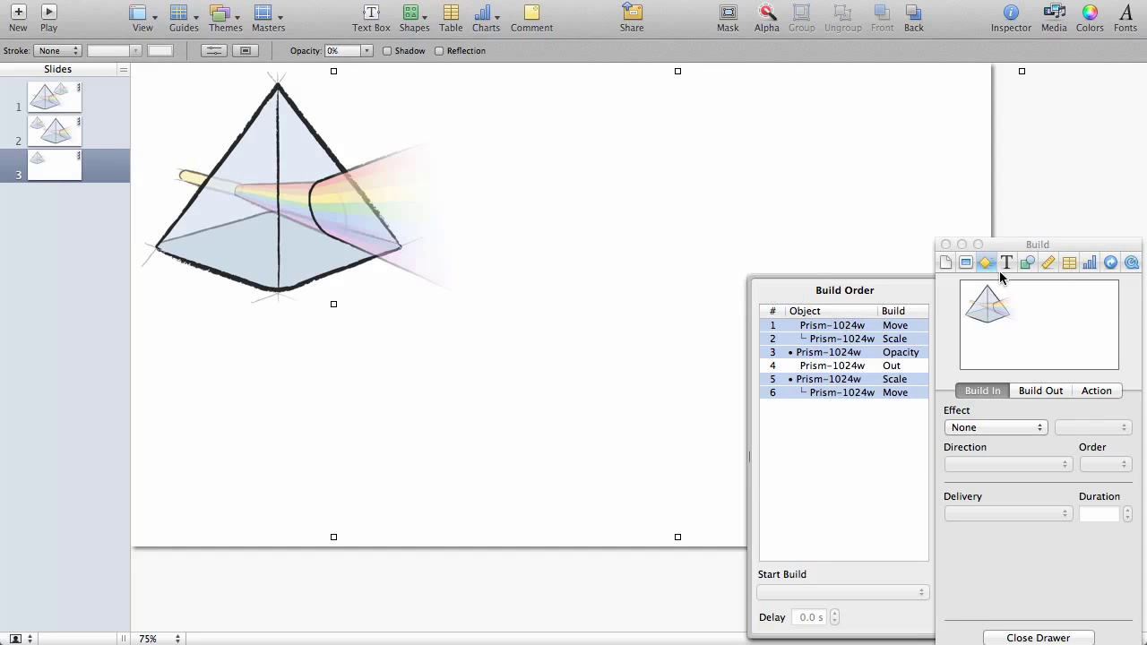
Raise the hidden large prism's opacity to 100% and show its build order list.
click(1027, 263)
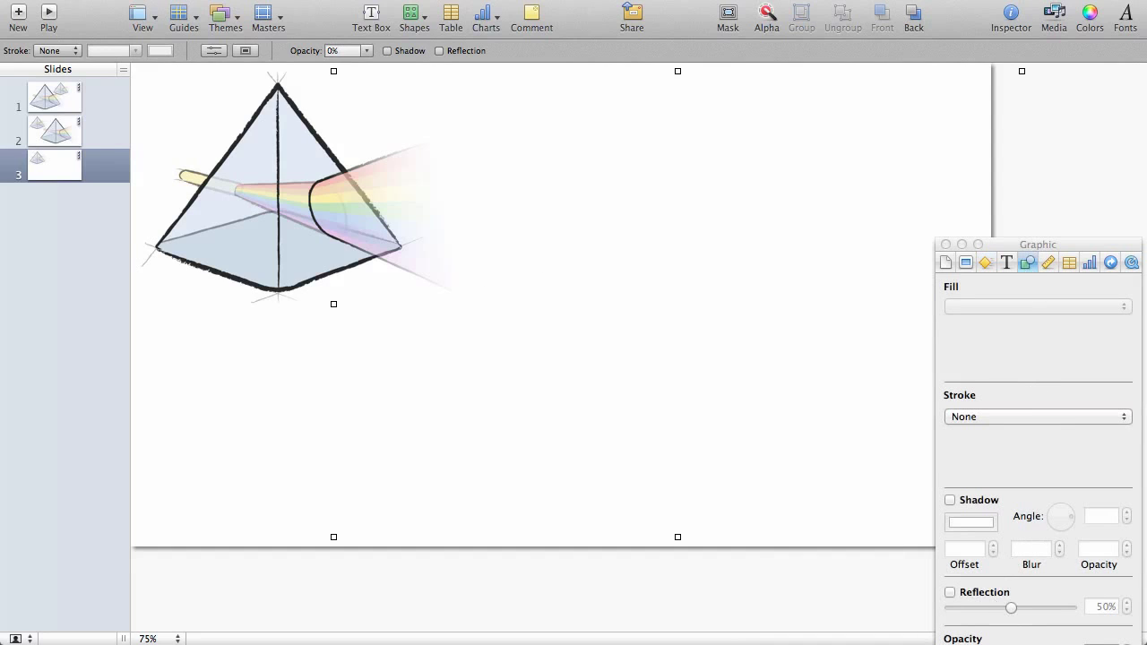
drag(1048, 248, 1045, 197)
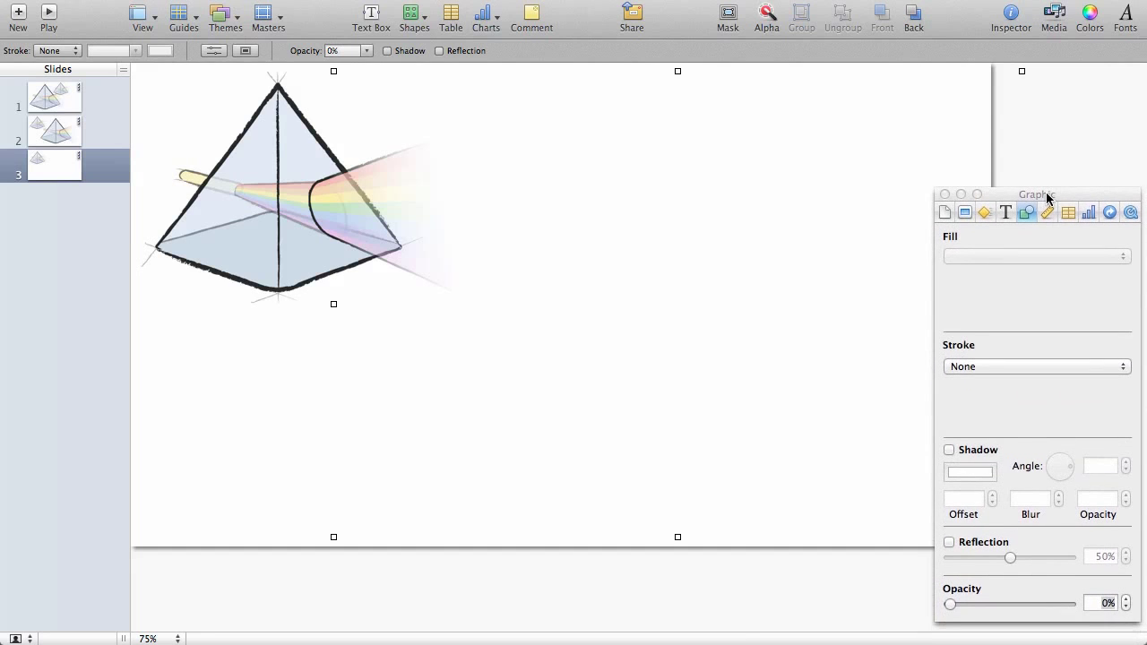
drag(987, 606, 916, 606)
click(985, 213)
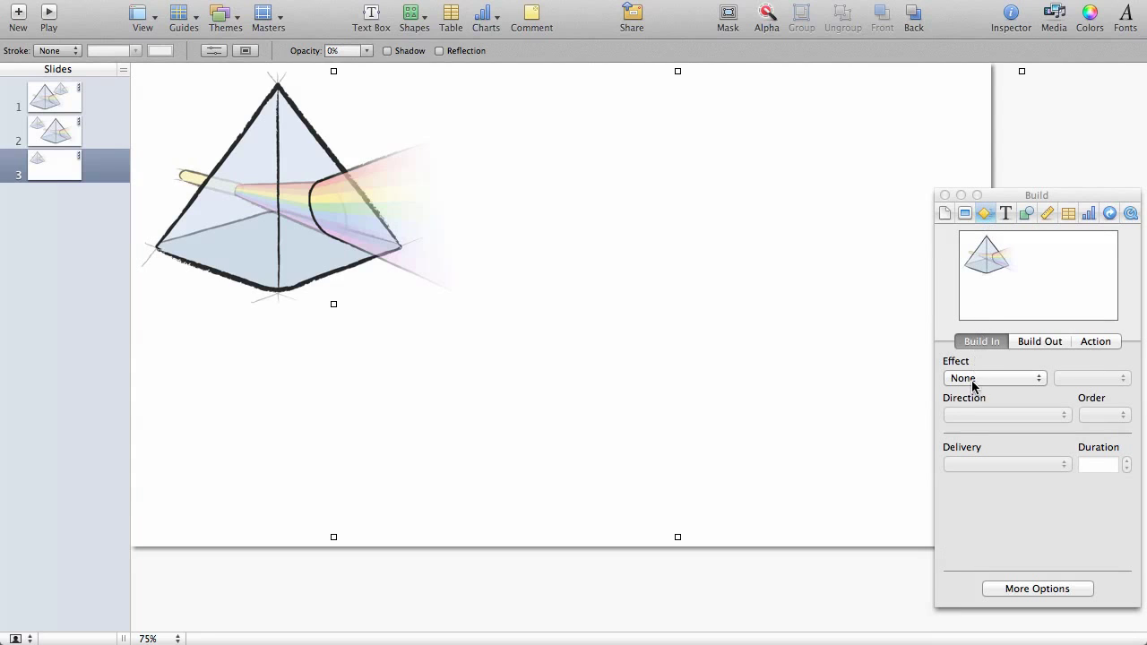
click(1031, 216)
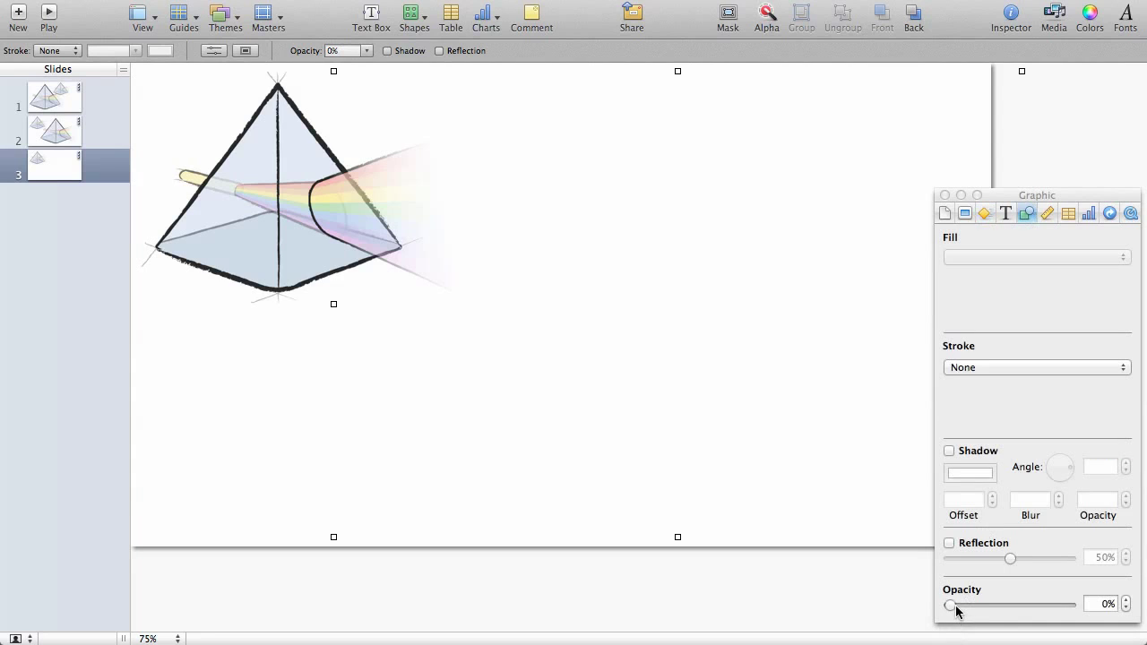
drag(955, 607, 1143, 602)
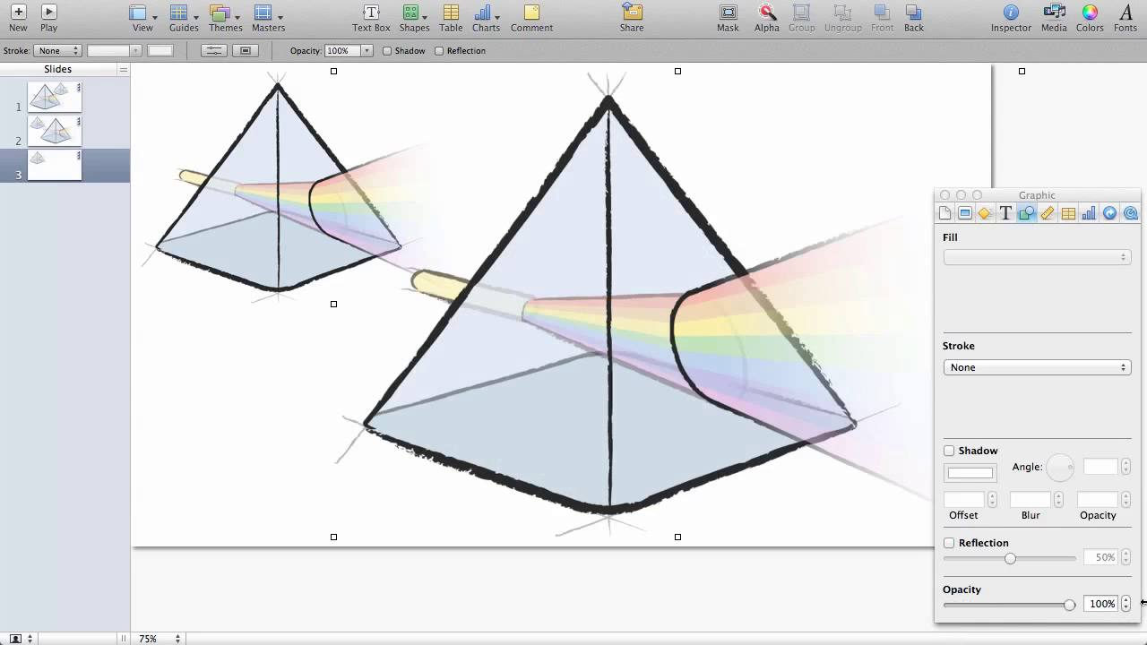
click(984, 214)
click(1008, 589)
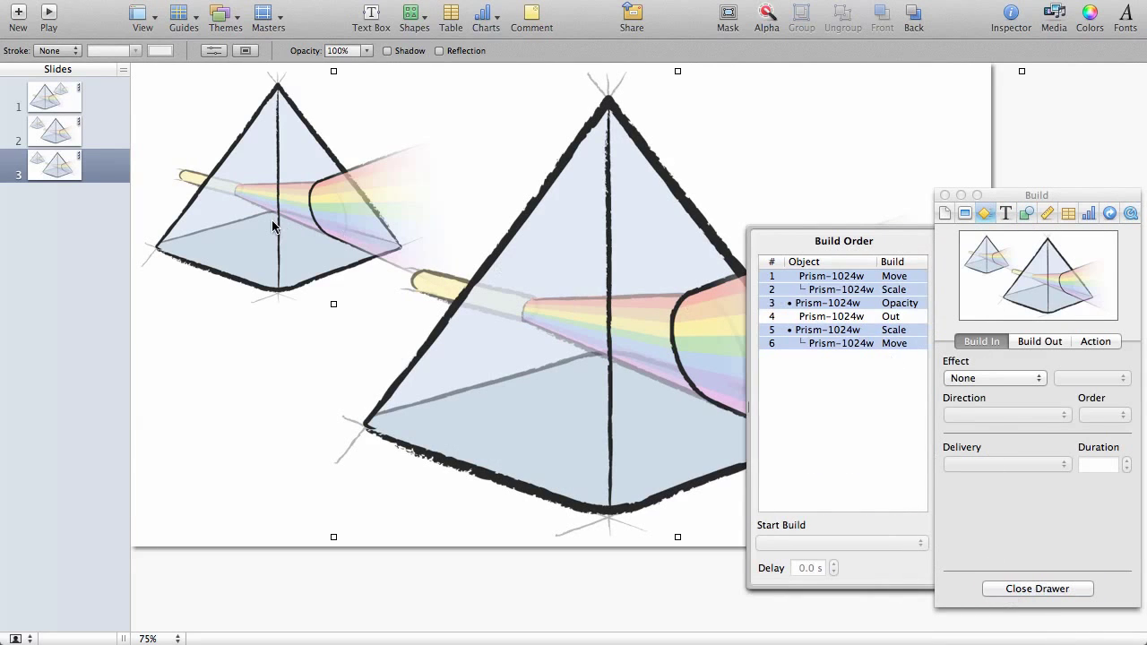
click(836, 279)
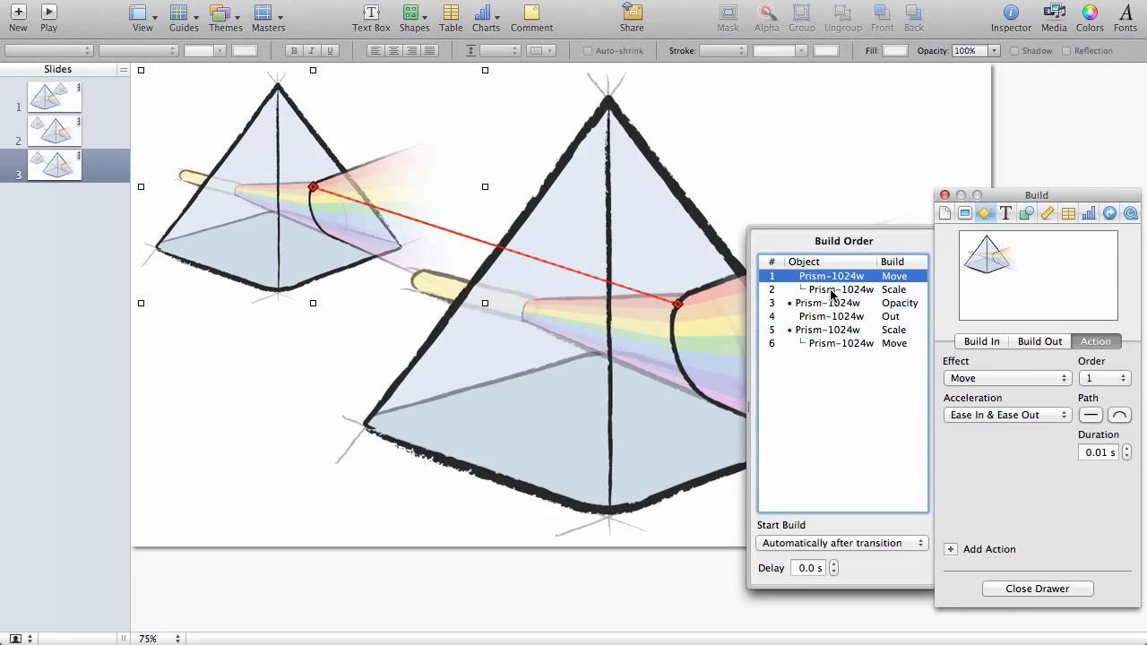
click(833, 290)
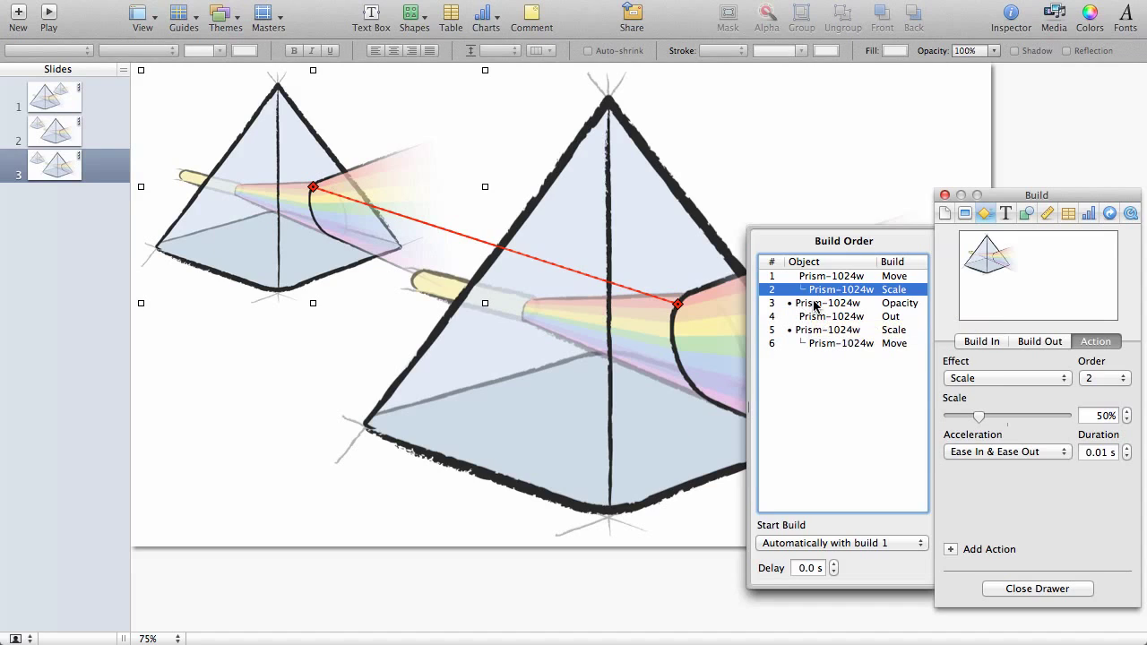
click(814, 304)
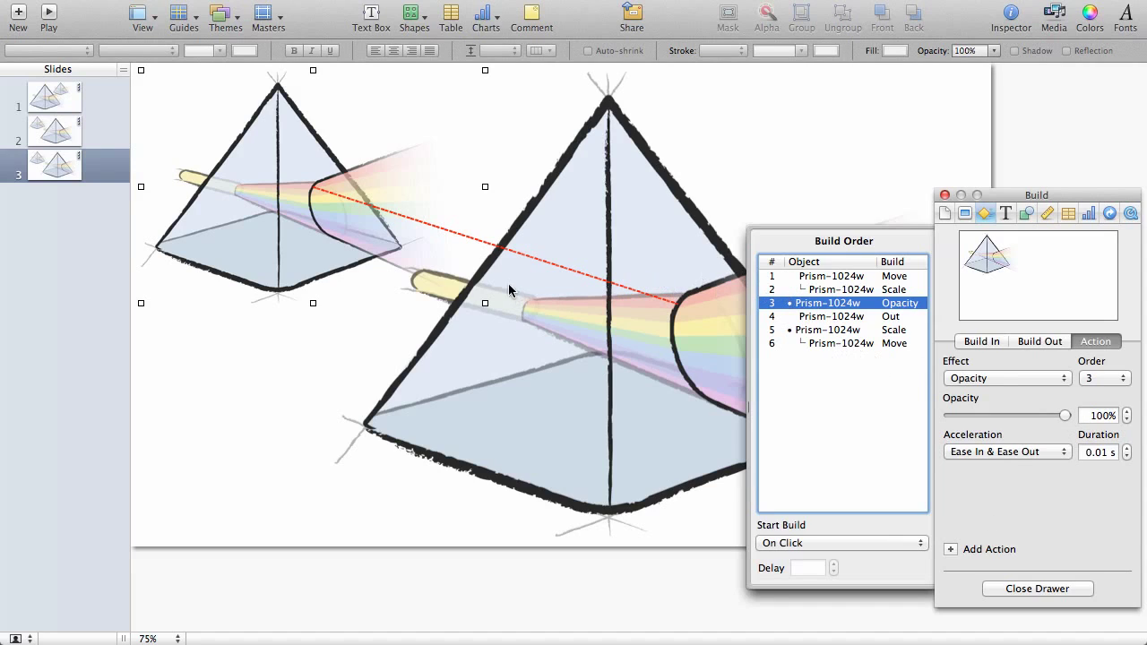
click(818, 317)
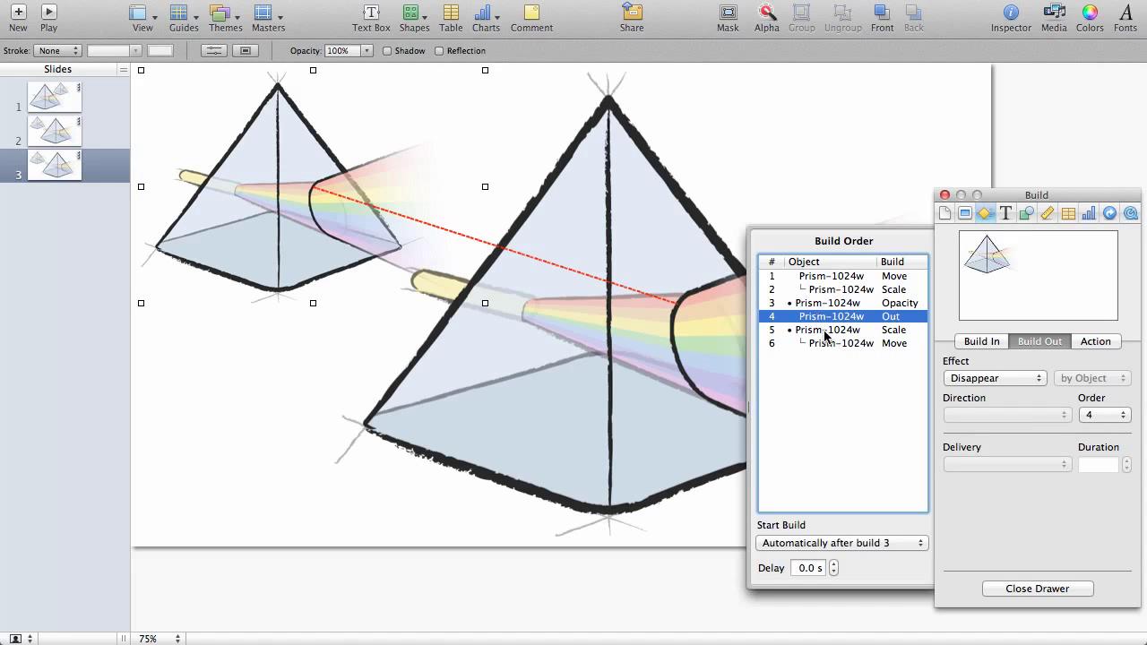
click(825, 330)
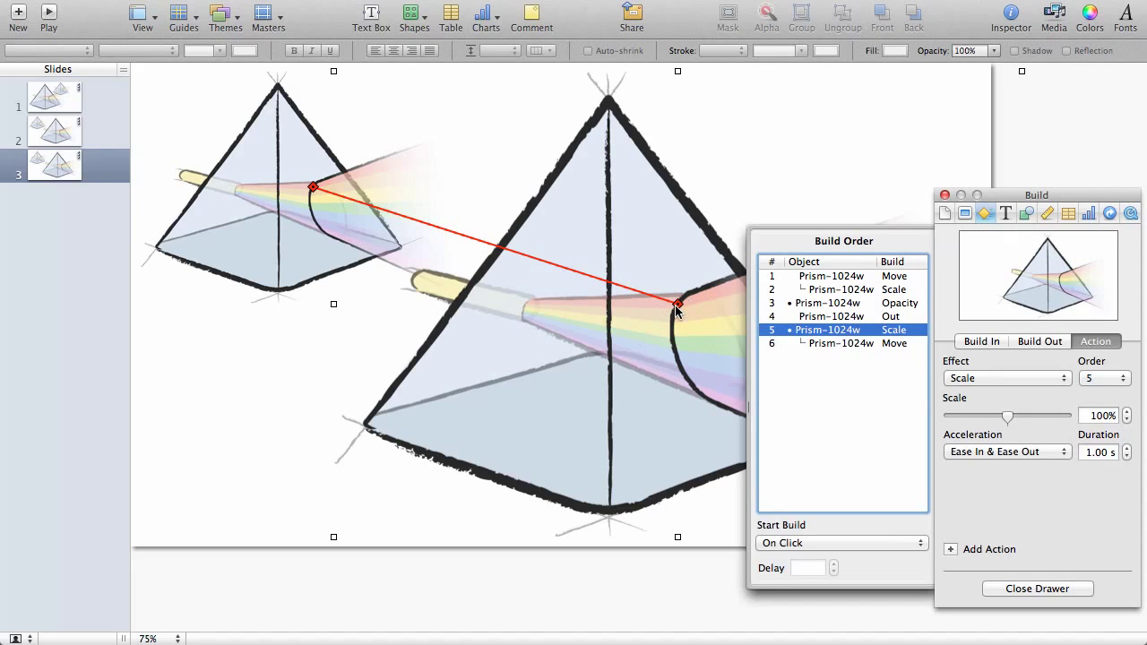
click(830, 305)
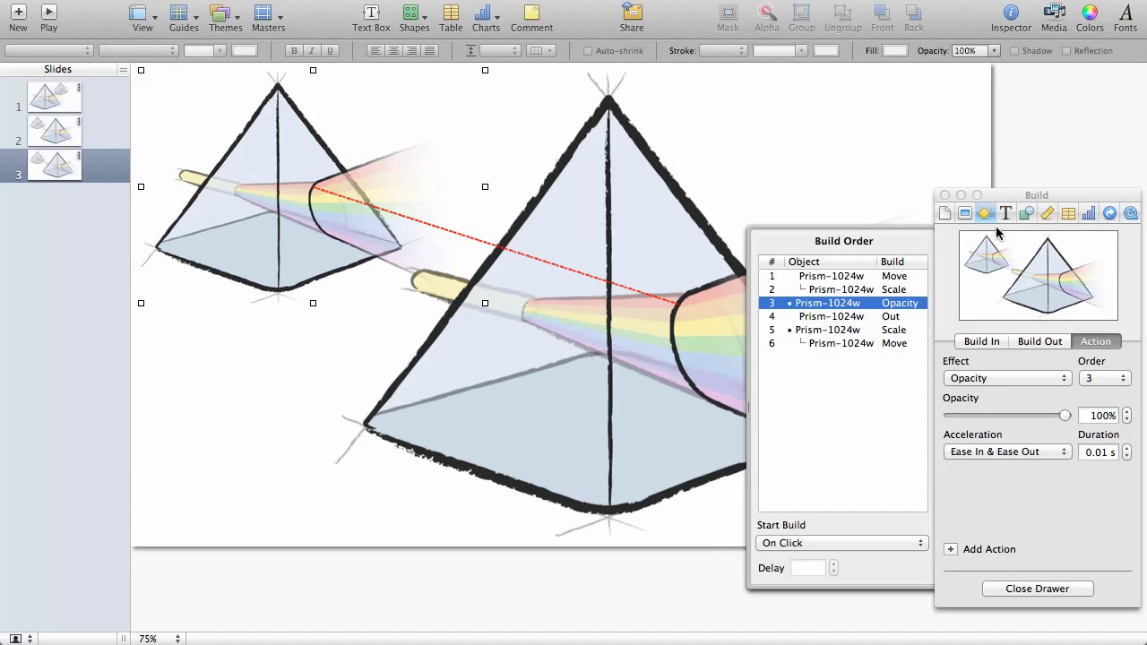
Select the large prism image and drag its Opacity slider back to 0%.
click(1027, 213)
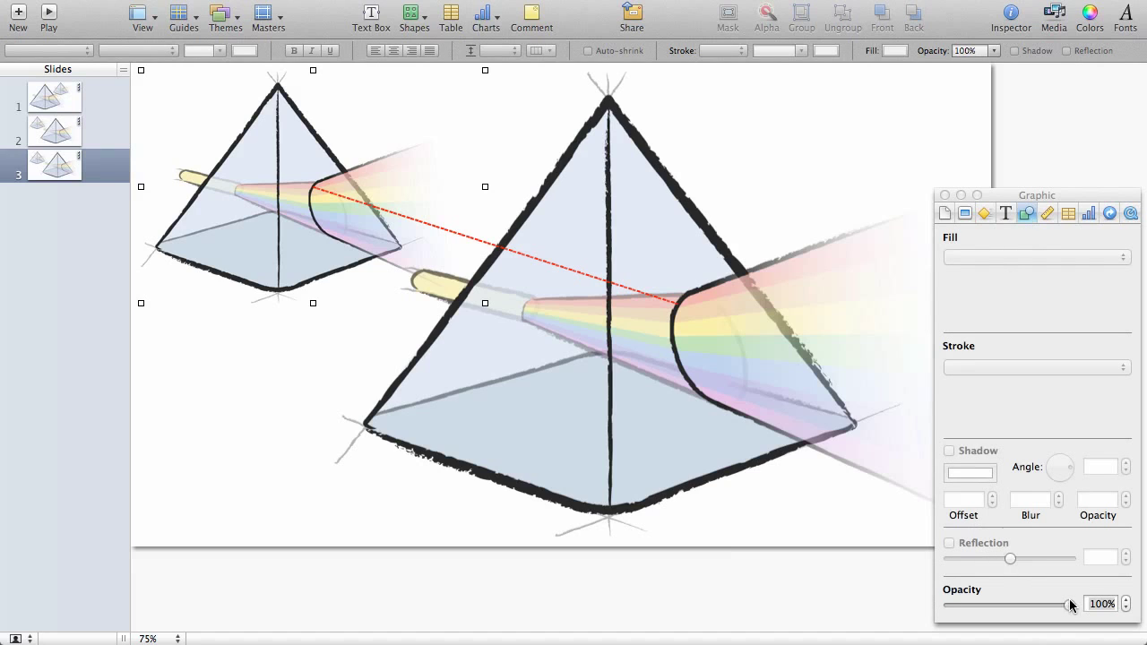
drag(1069, 605, 917, 614)
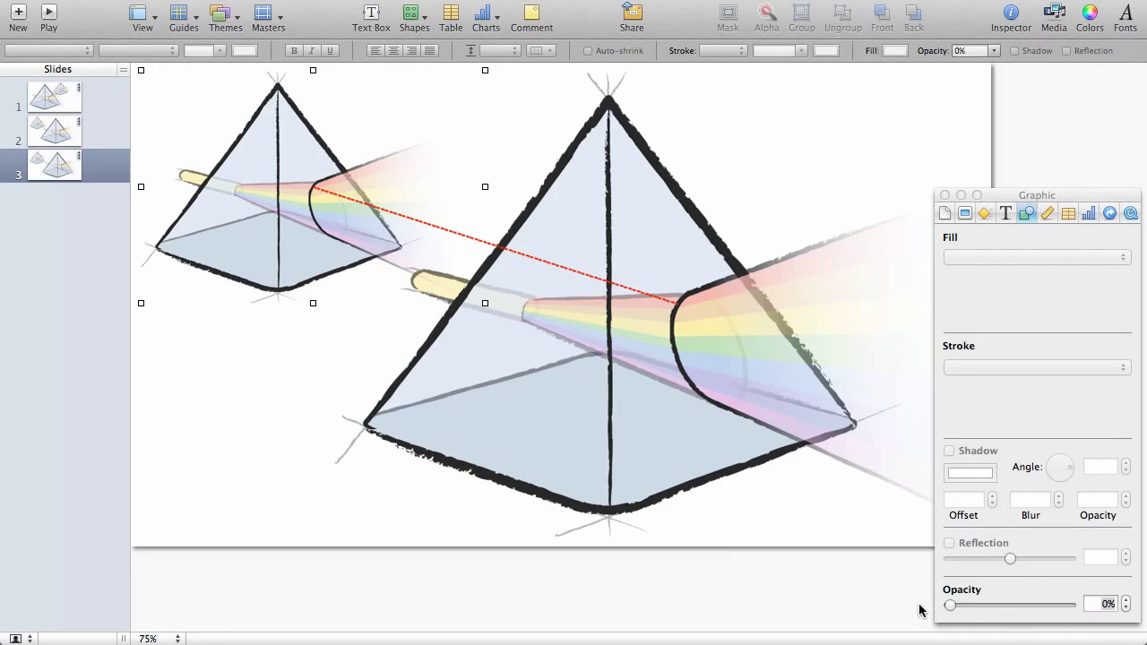
click(848, 538)
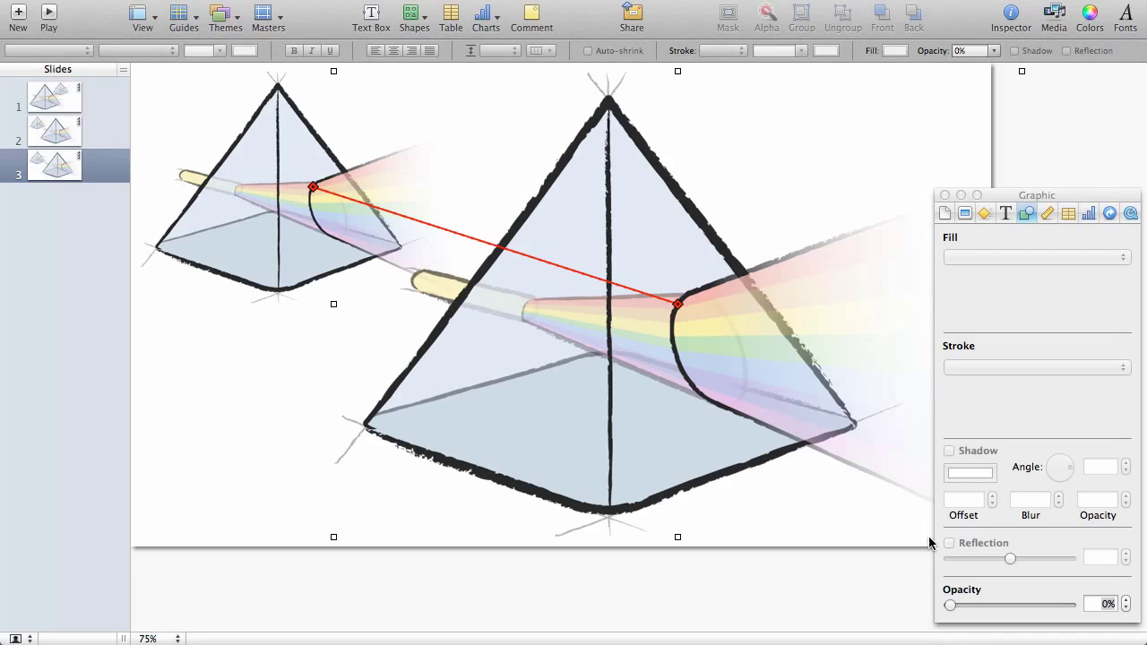
click(983, 214)
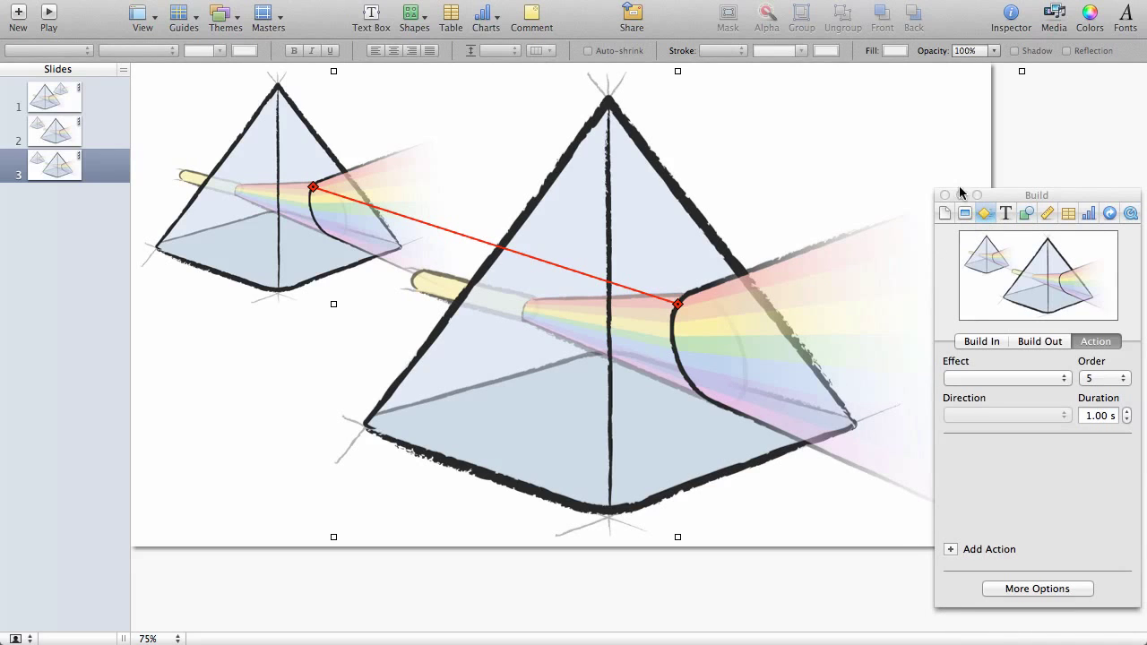
click(203, 392)
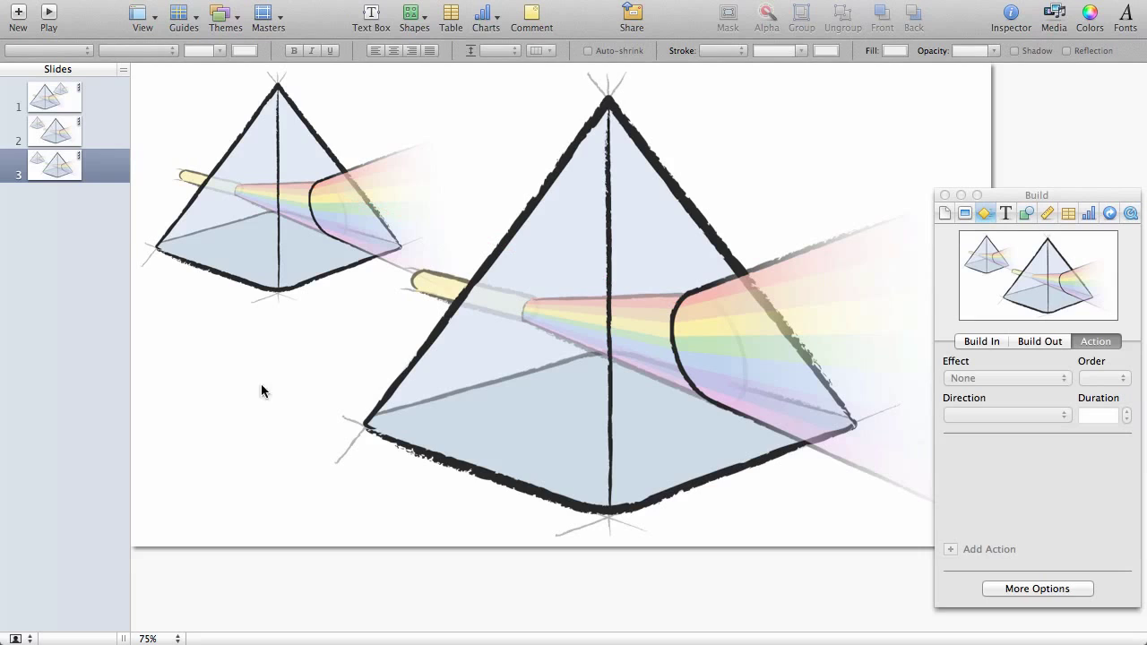
click(542, 334)
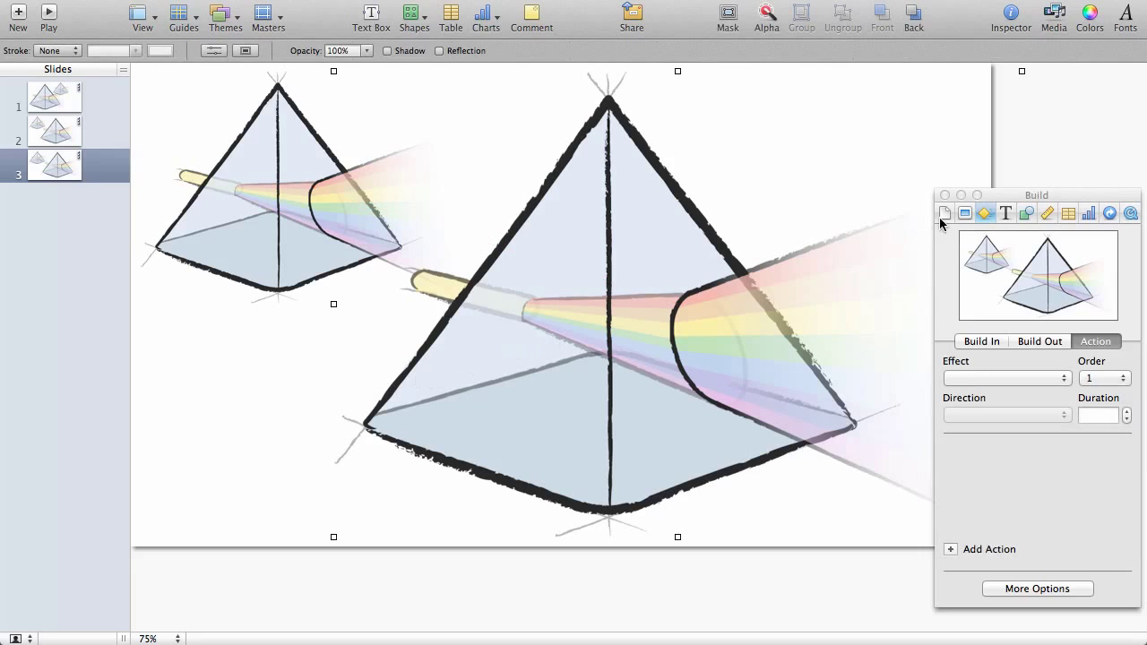
click(1028, 213)
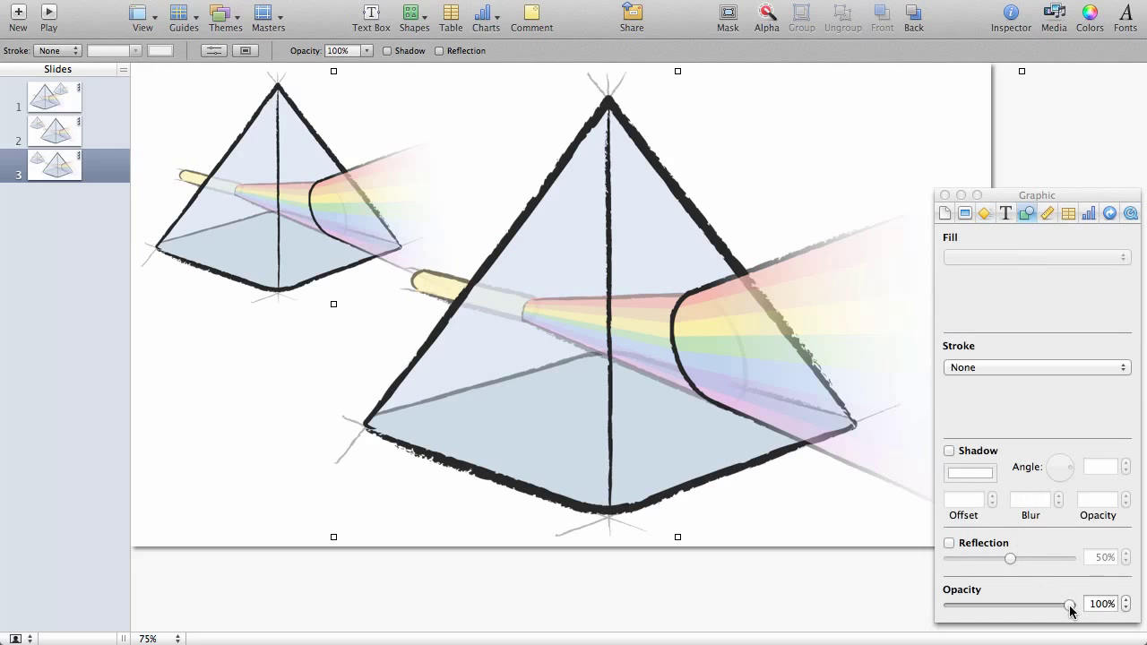
drag(1070, 609, 903, 609)
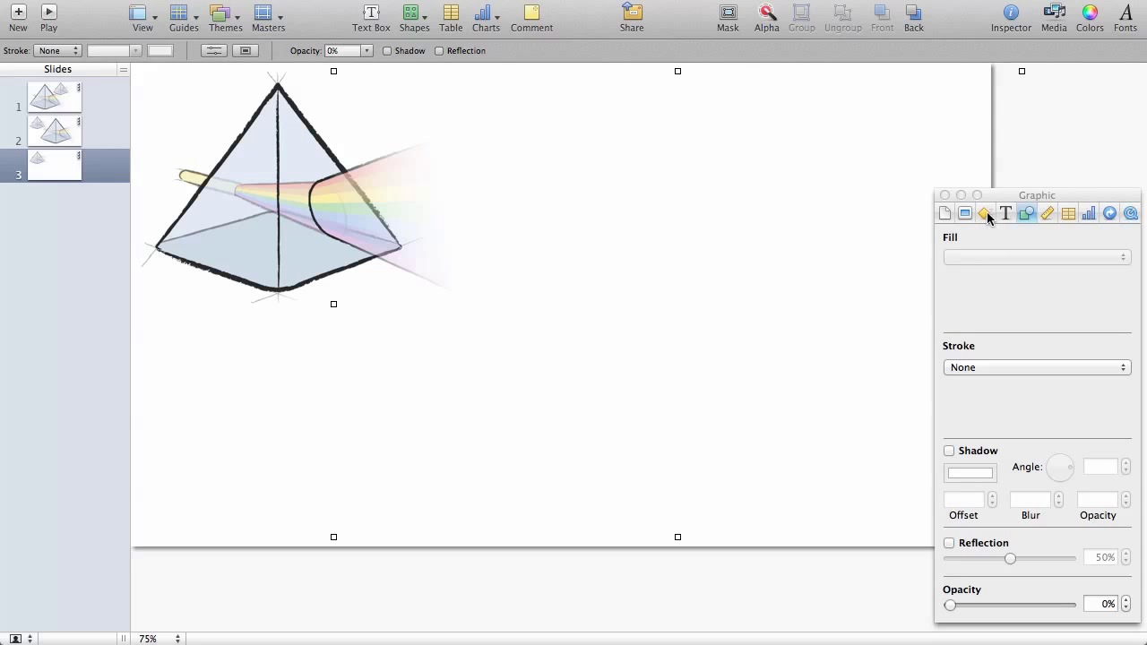
Set build 3 (Opacity) to start automatically after build 2, then select the small prism.
click(985, 214)
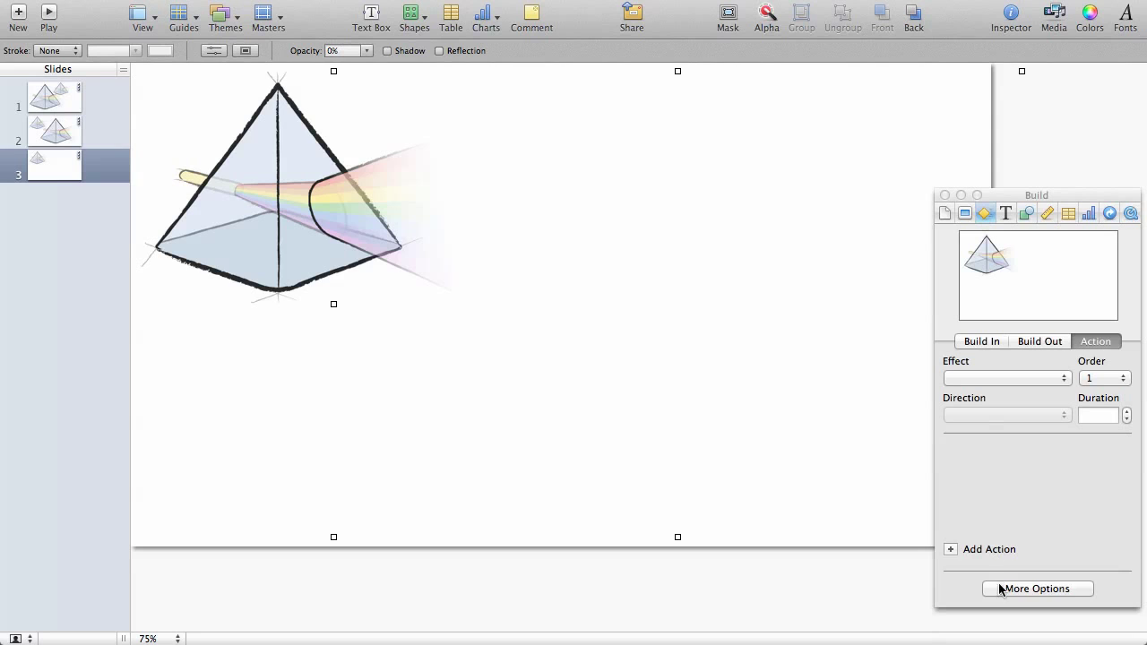
click(1003, 590)
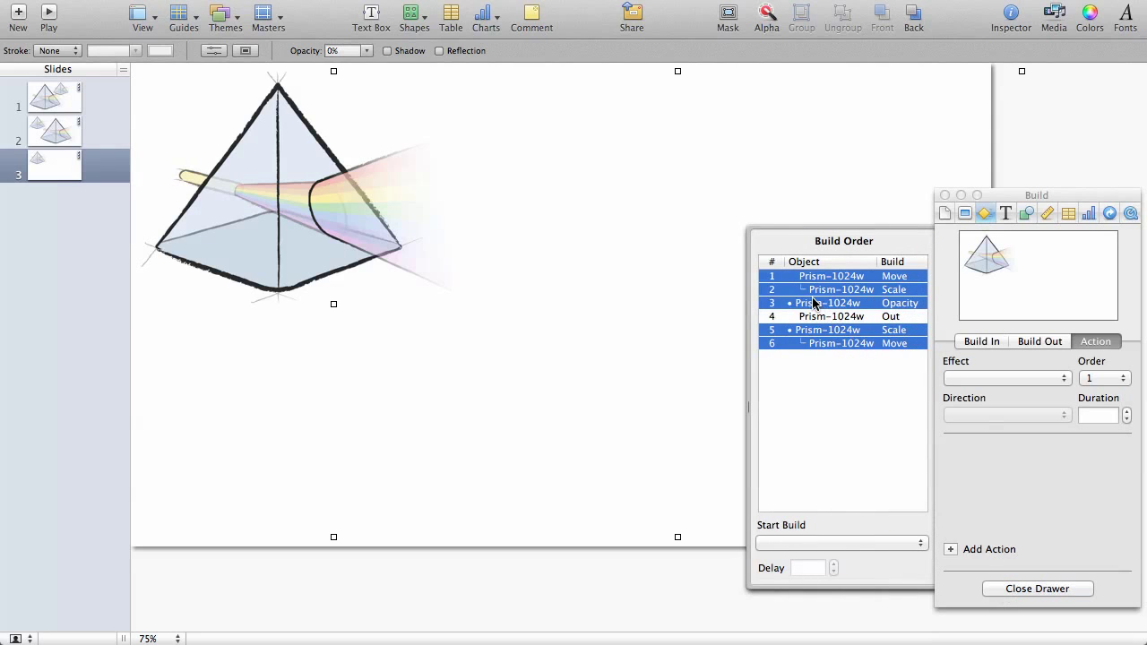
click(813, 307)
click(812, 305)
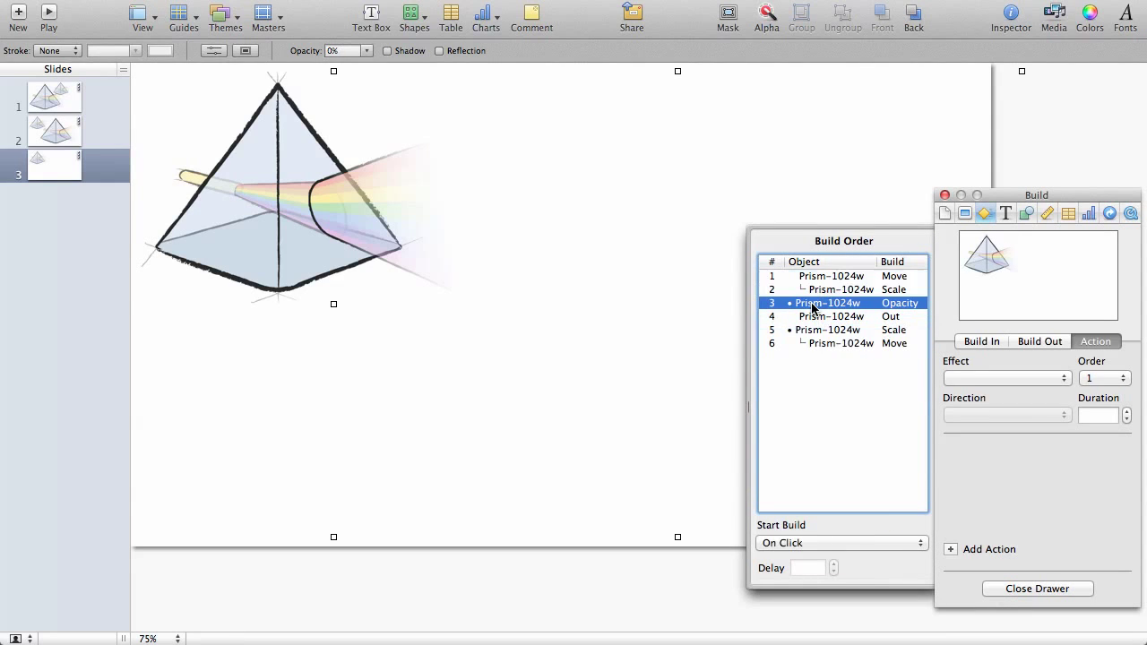
click(815, 542)
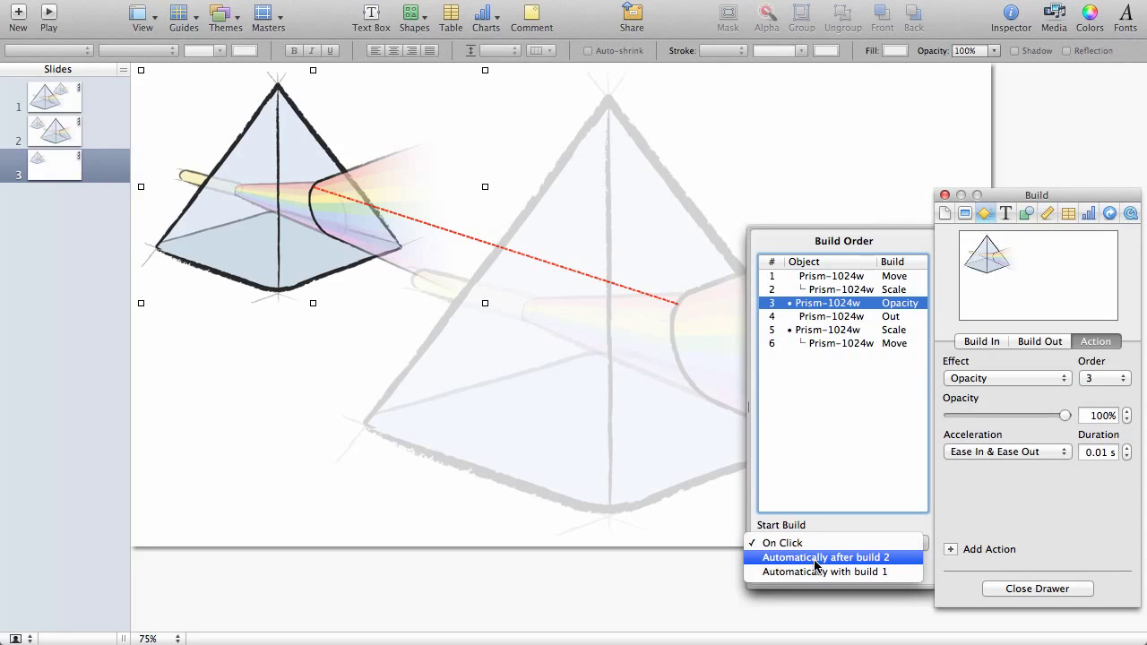
click(814, 559)
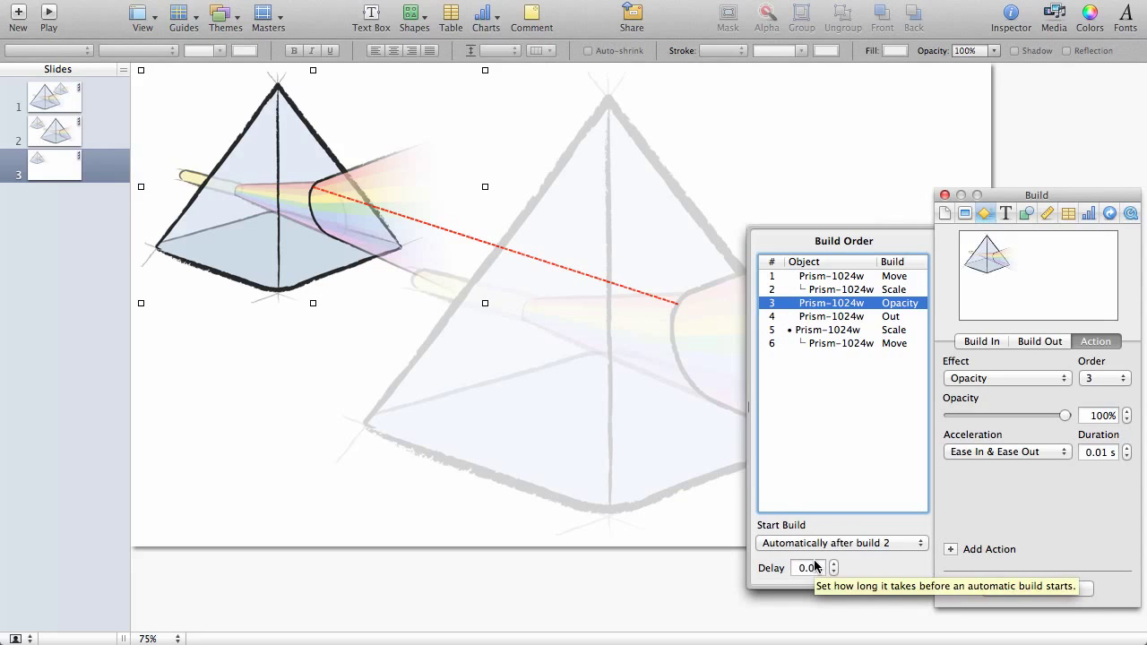
click(282, 399)
click(277, 252)
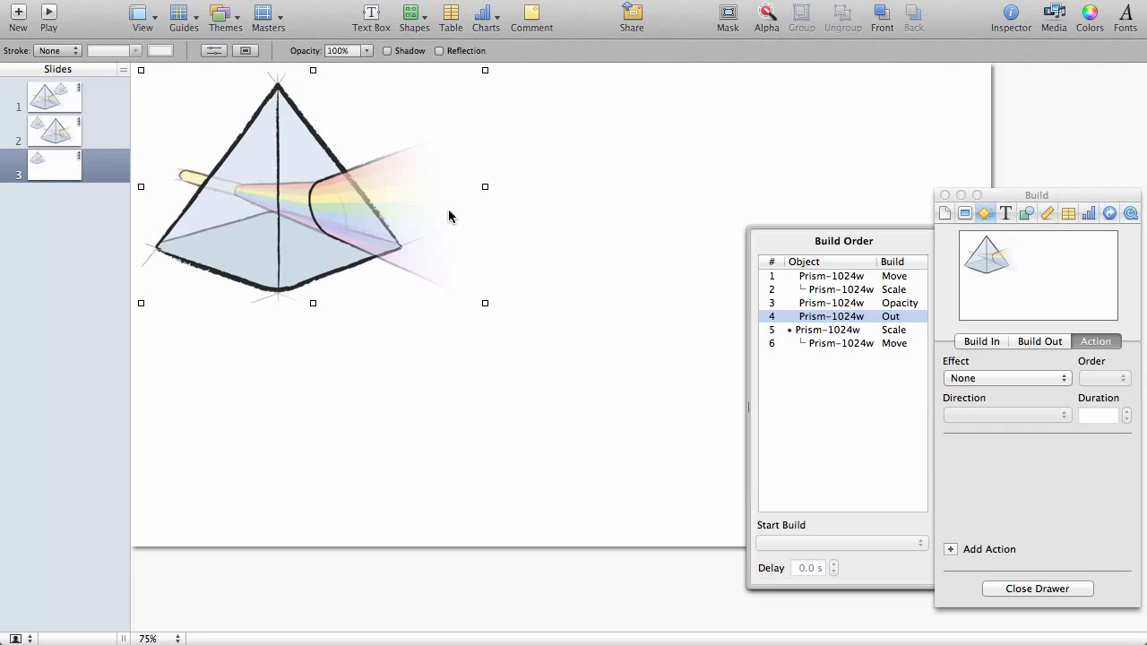
click(561, 332)
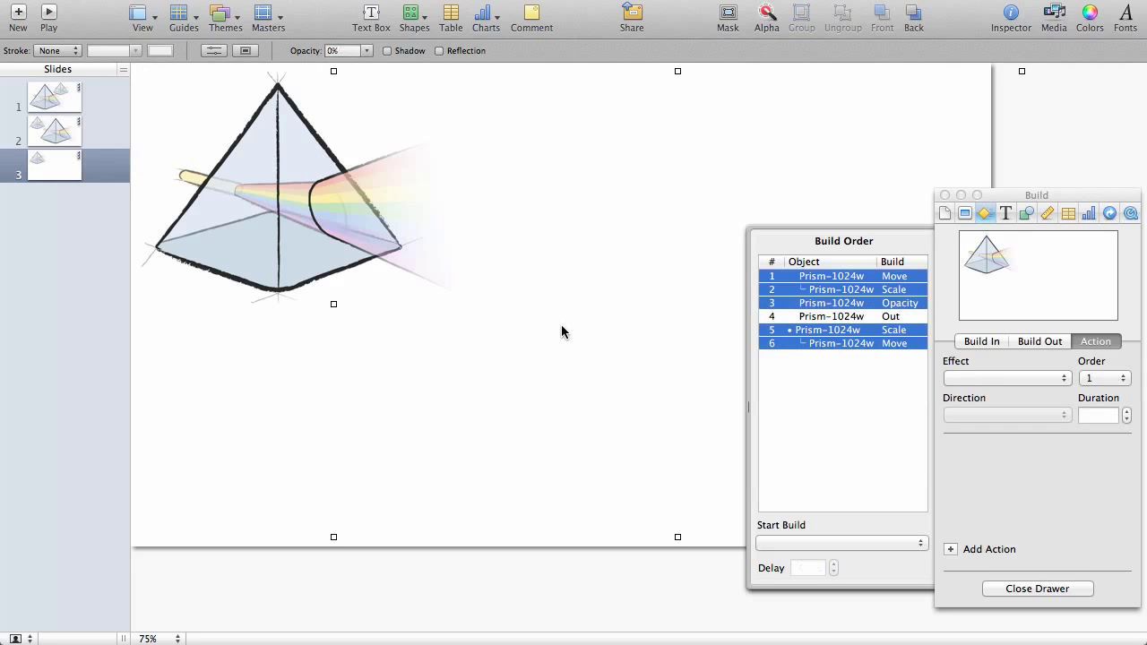
click(811, 305)
click(810, 304)
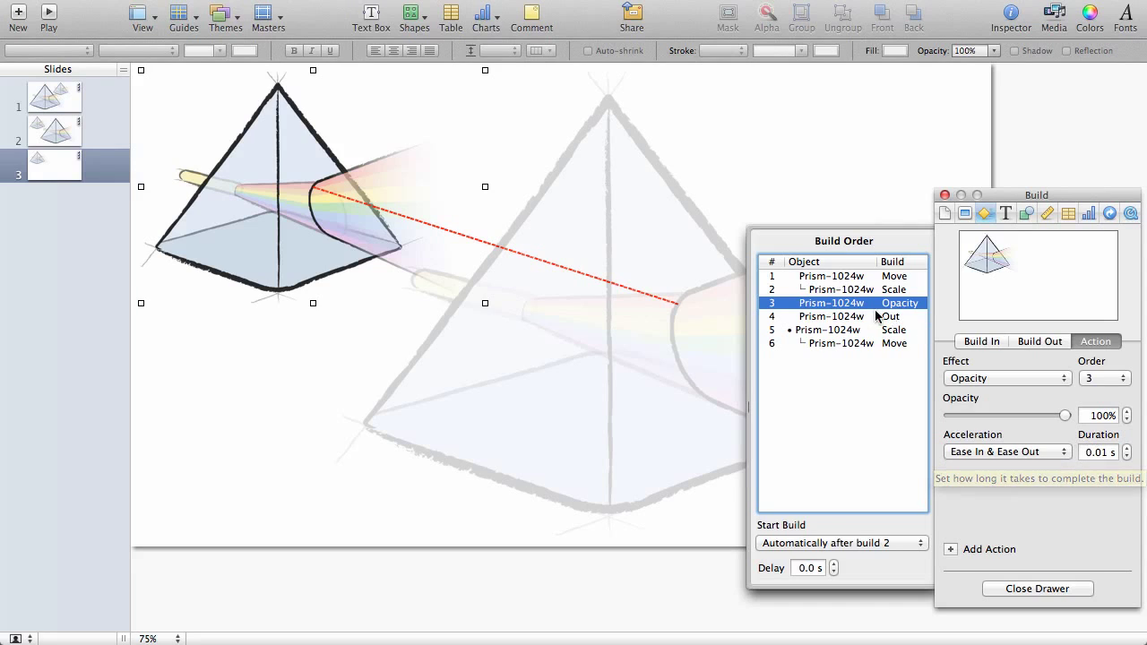
click(828, 277)
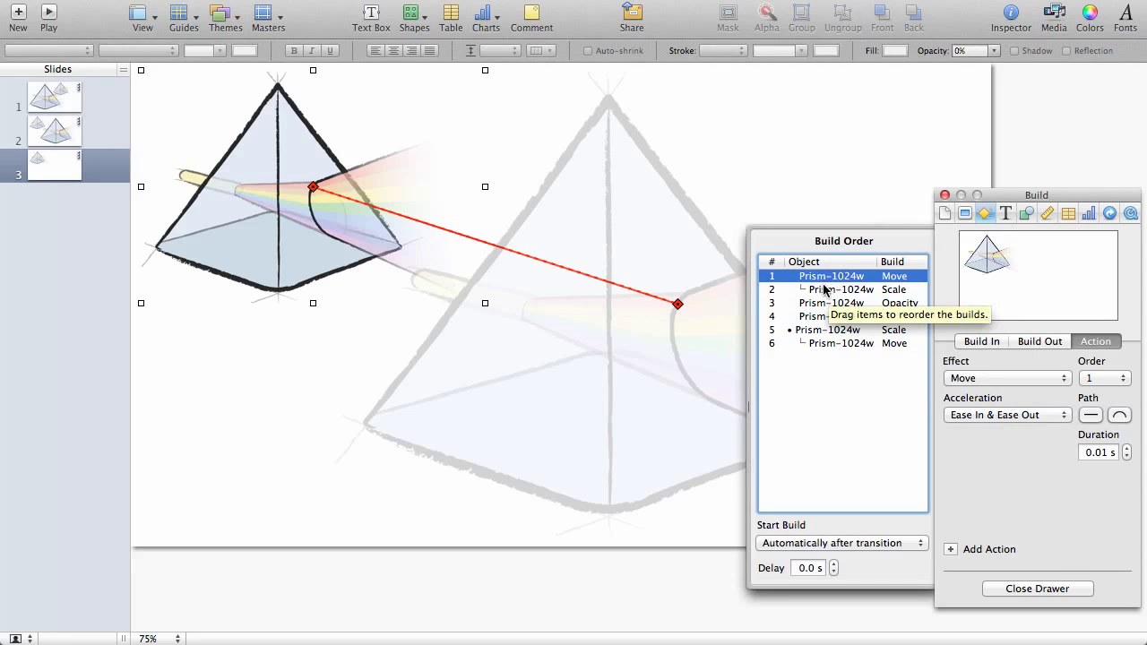
click(831, 304)
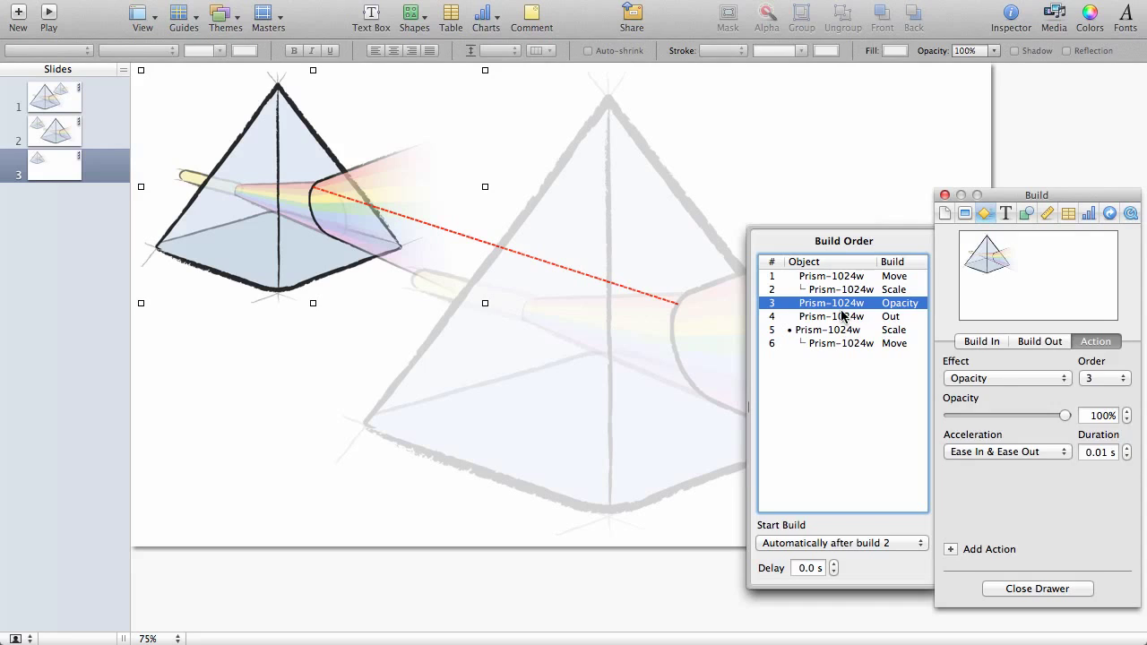
click(842, 316)
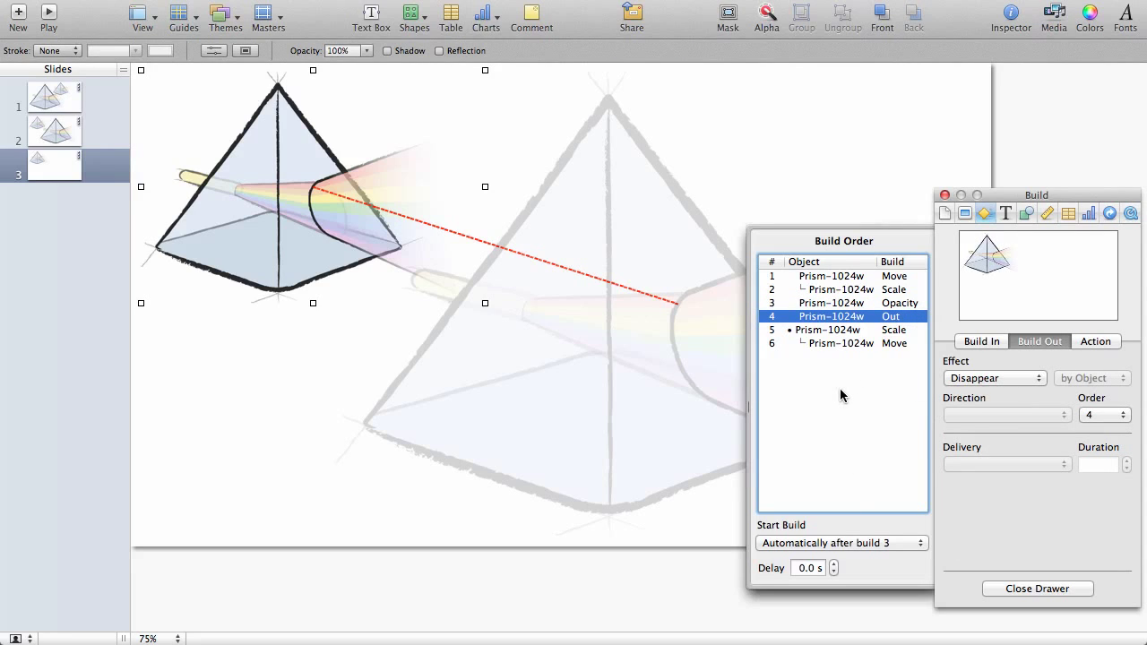
click(840, 330)
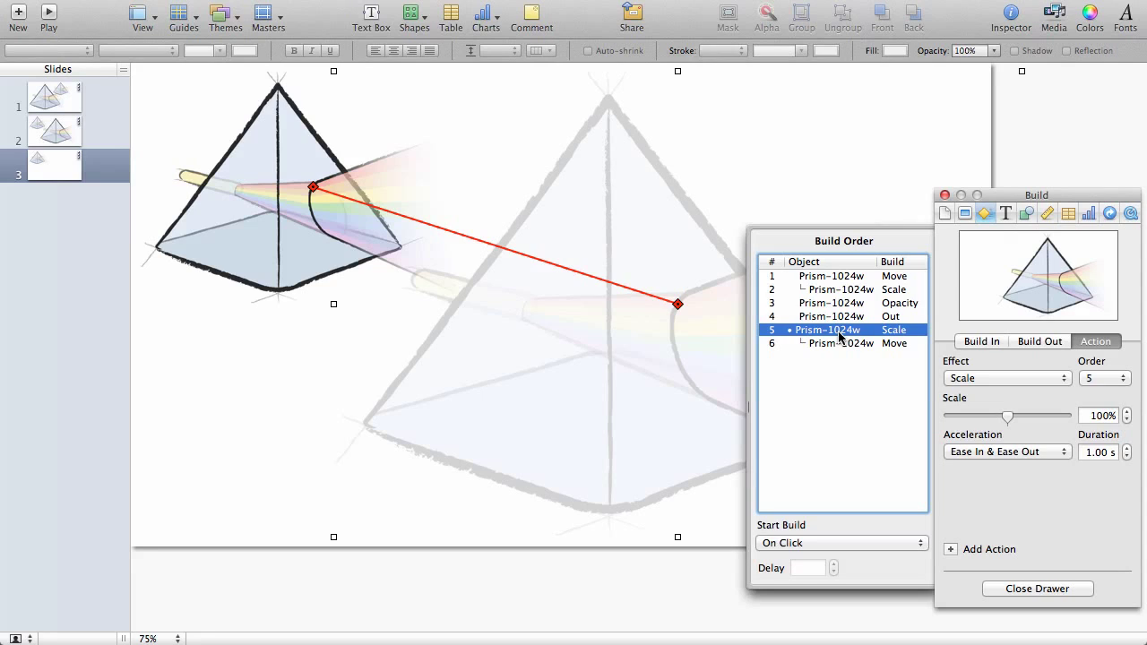
click(297, 258)
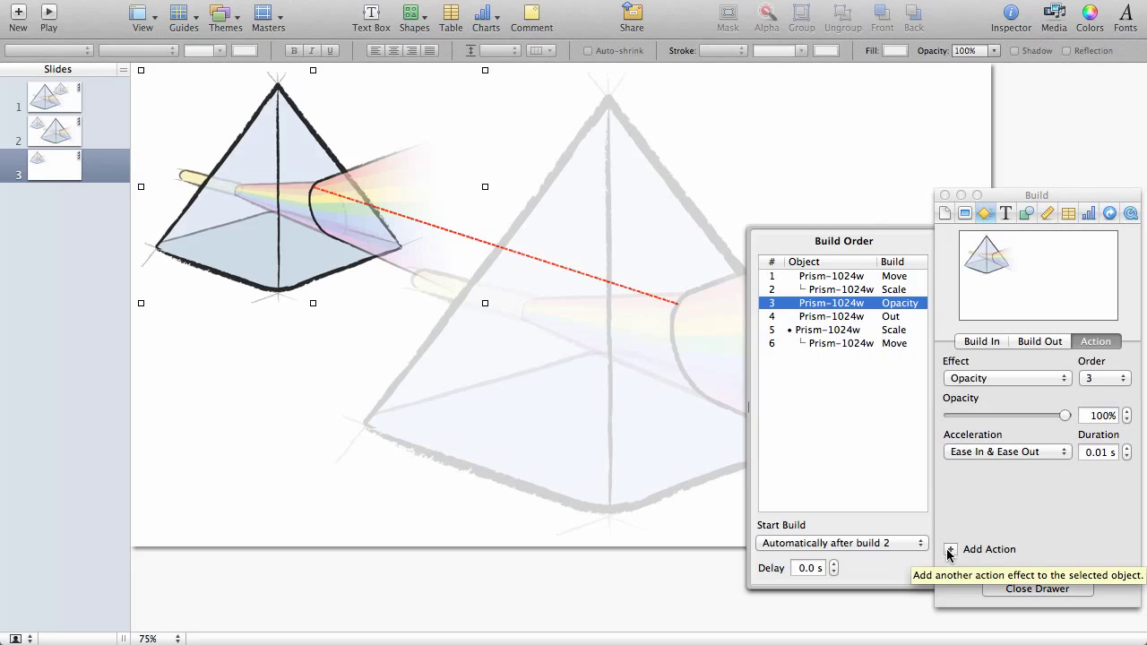
click(204, 492)
click(278, 240)
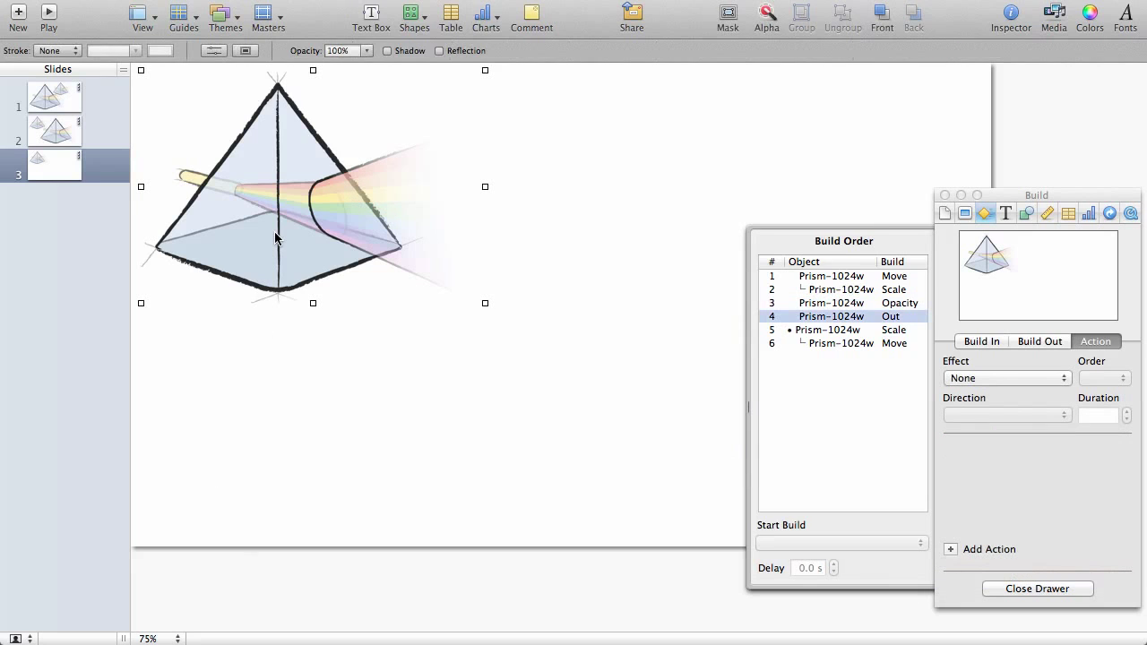
click(950, 549)
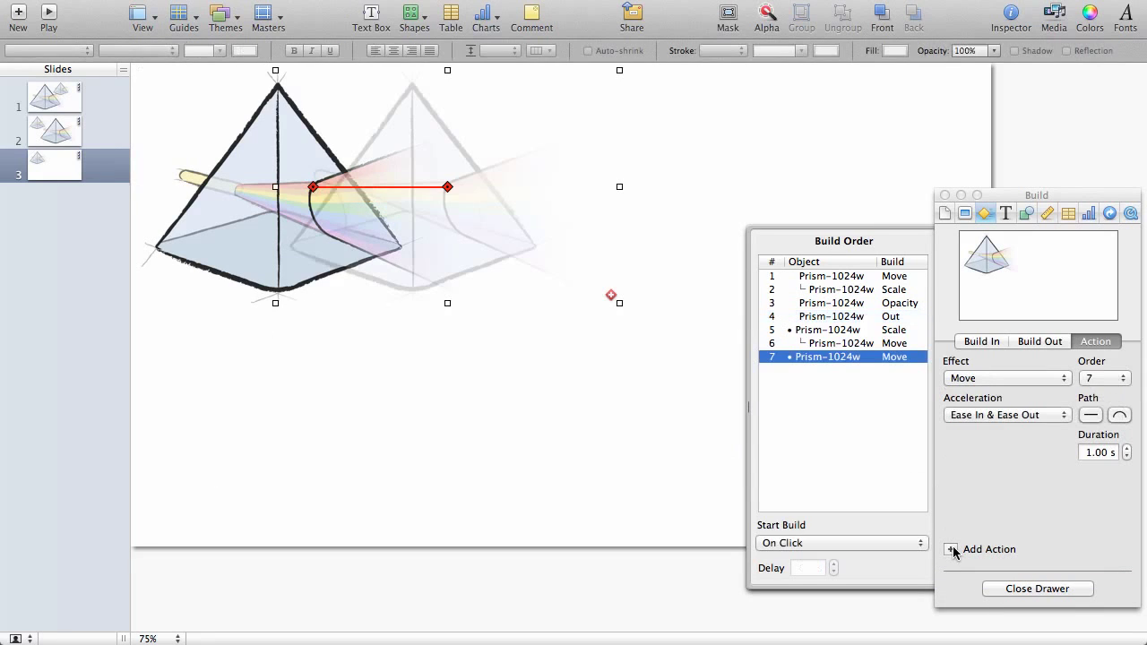
click(1028, 380)
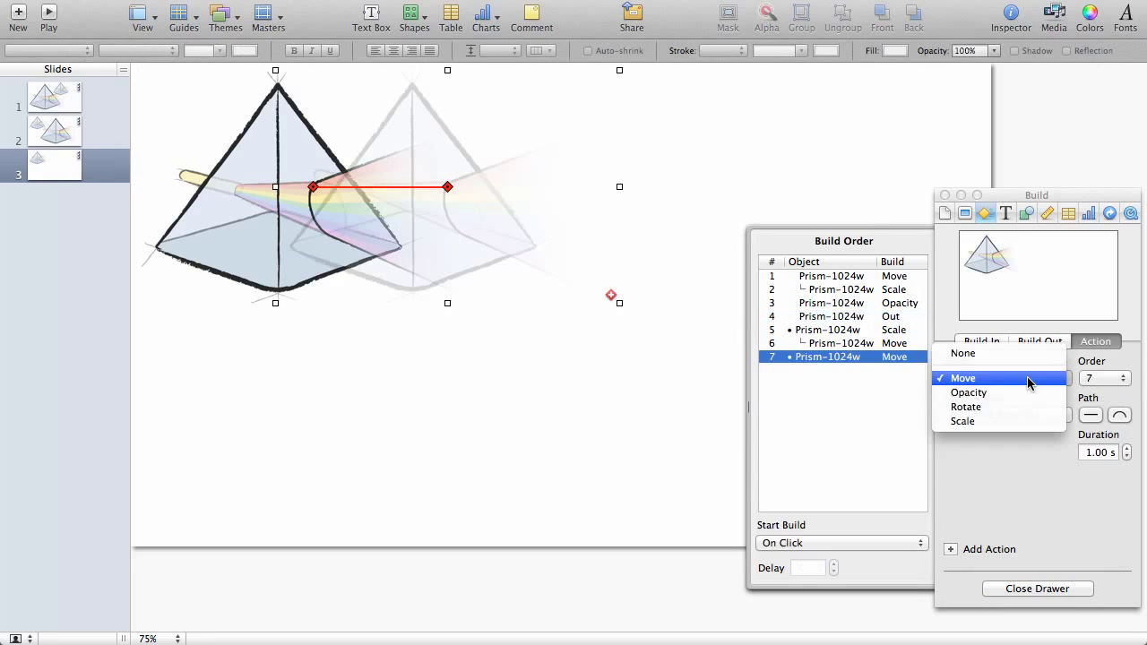
click(1001, 421)
drag(1003, 417, 1089, 427)
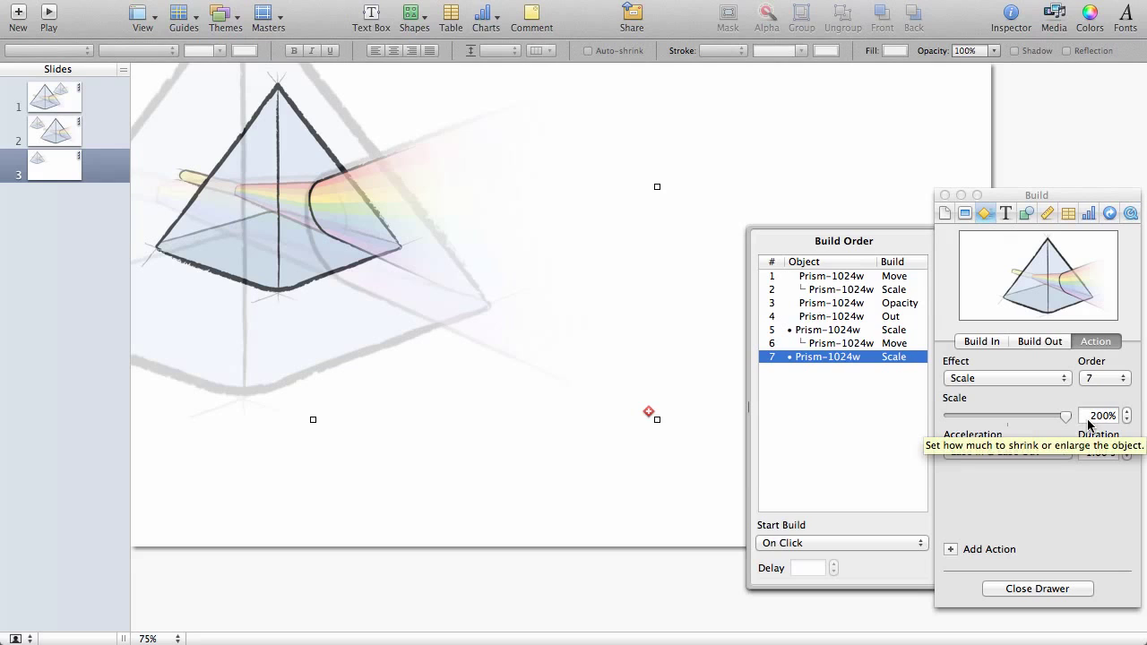
key(super+z)
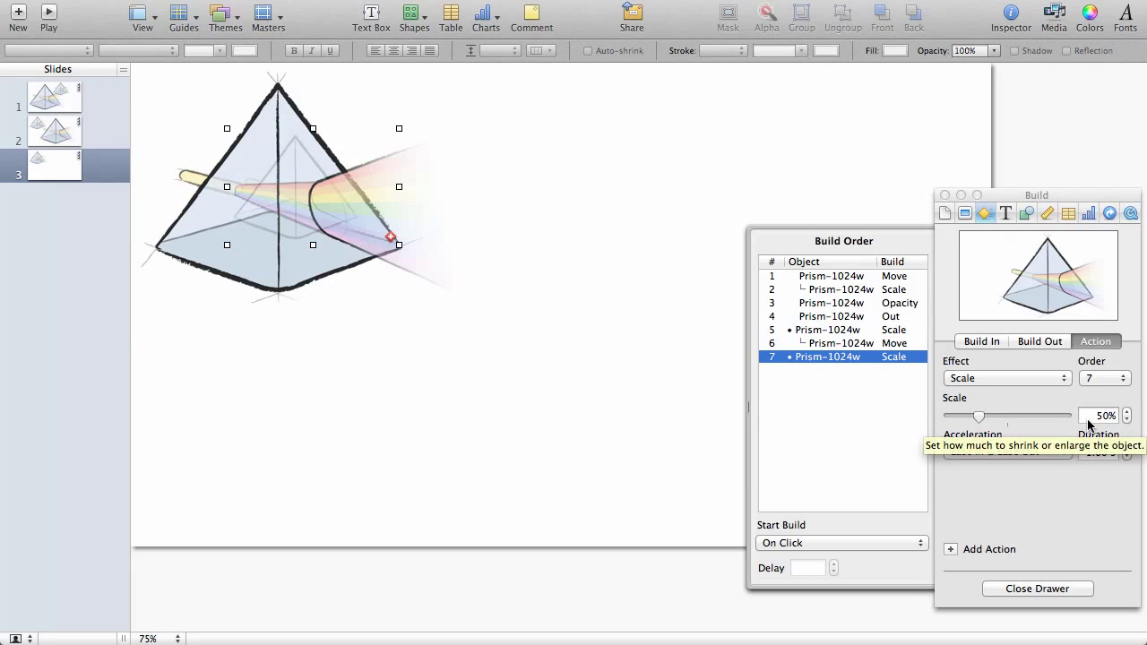
key(super+z)
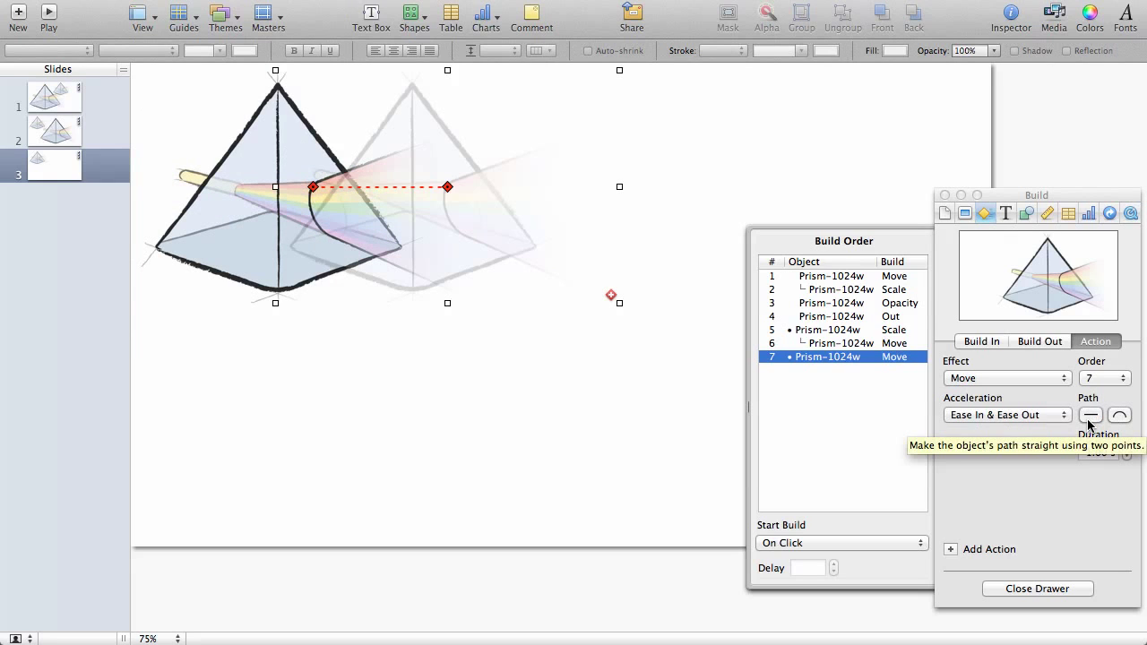
key(super+z)
key(super+z)
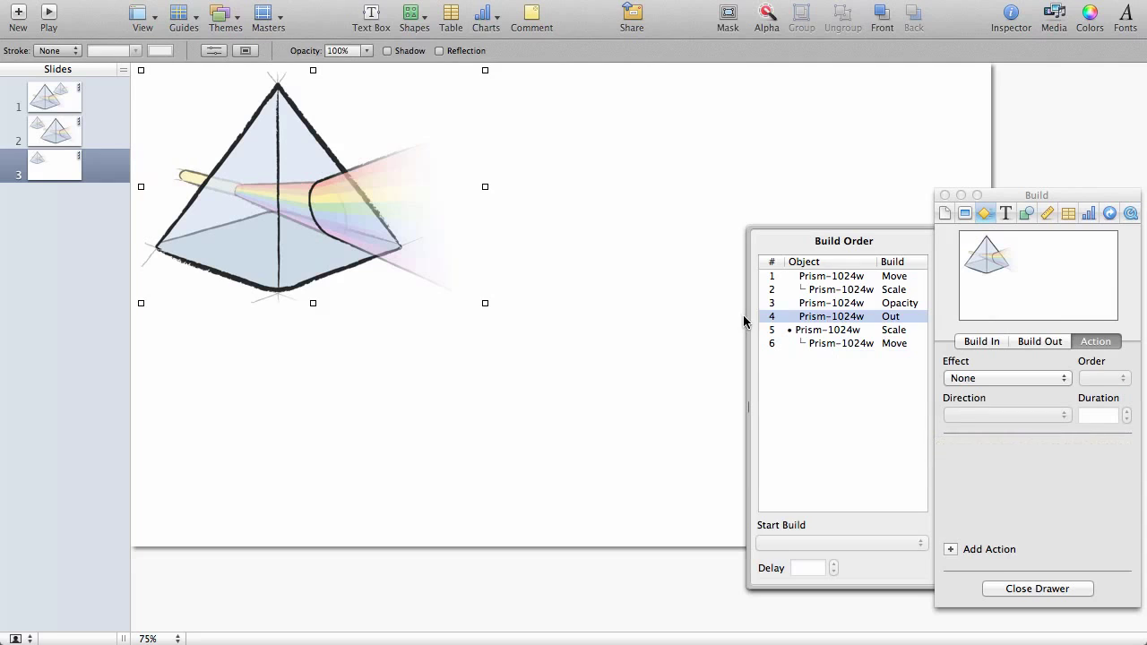
Set the prism copy's Scale build (build 5) to 200% and extend the selection to build 6.
click(822, 327)
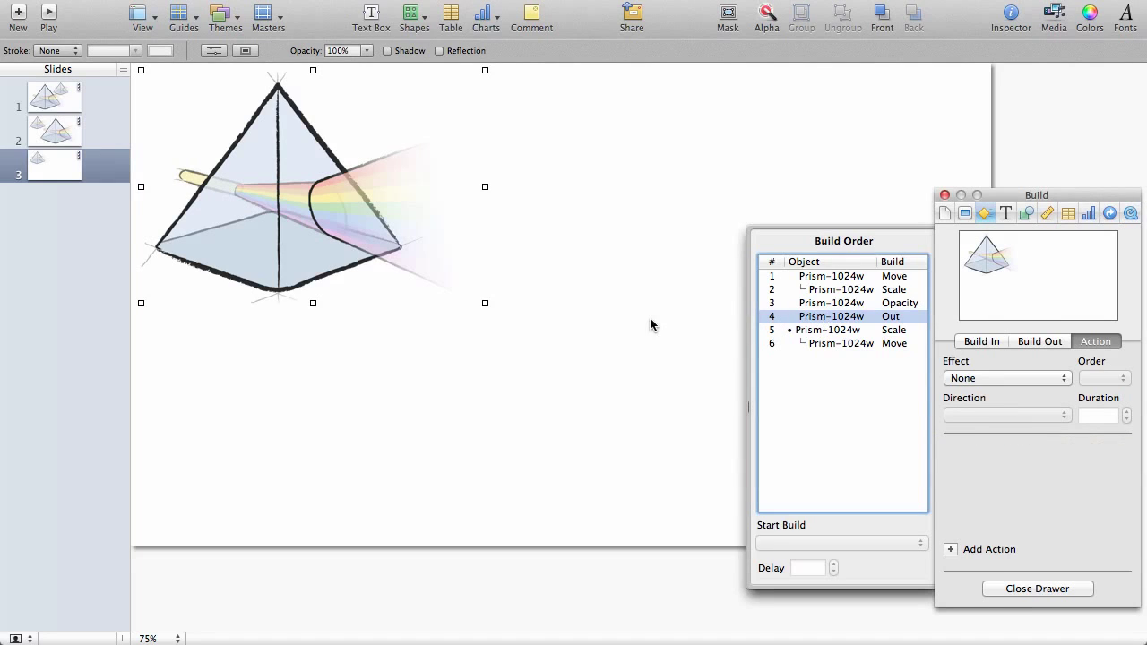
click(594, 374)
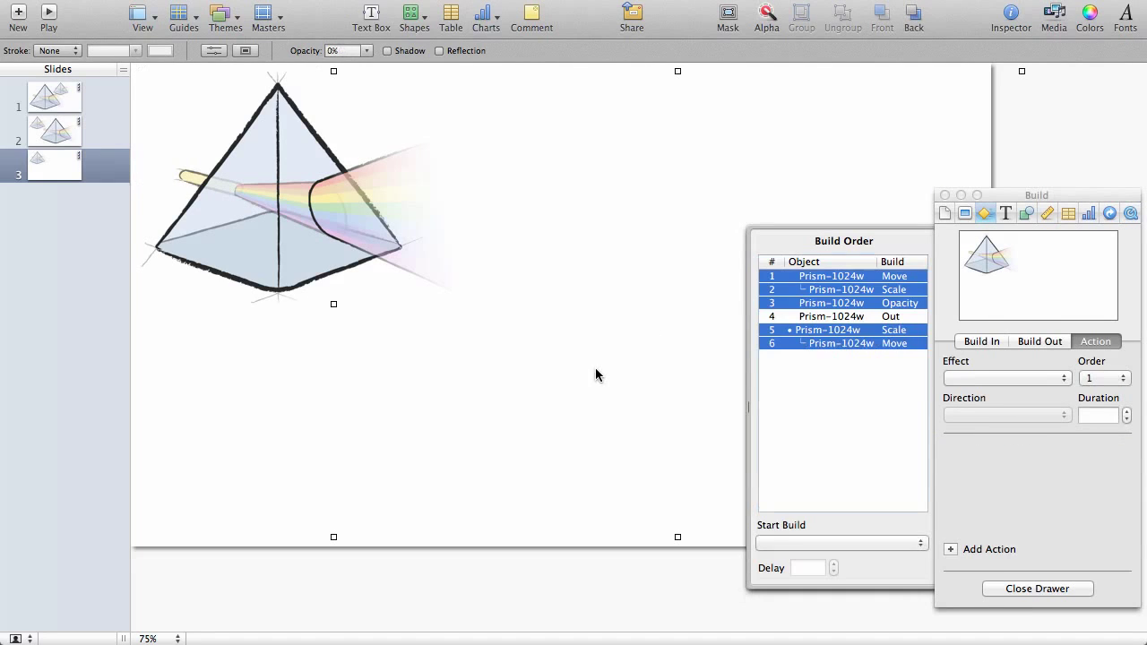
click(830, 332)
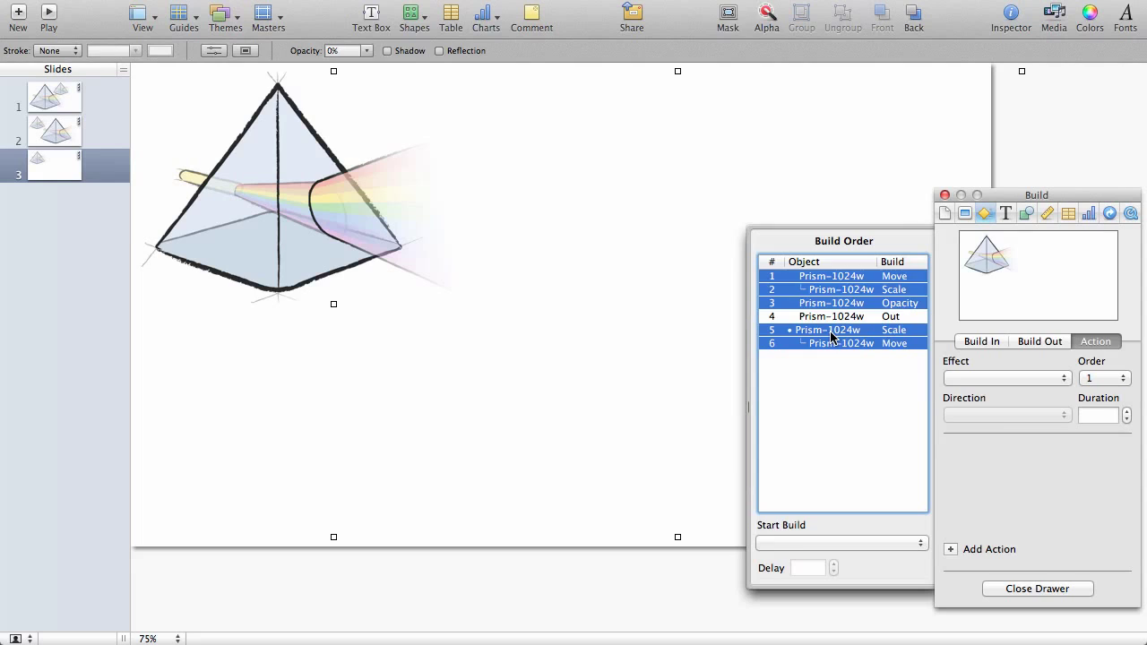
click(831, 336)
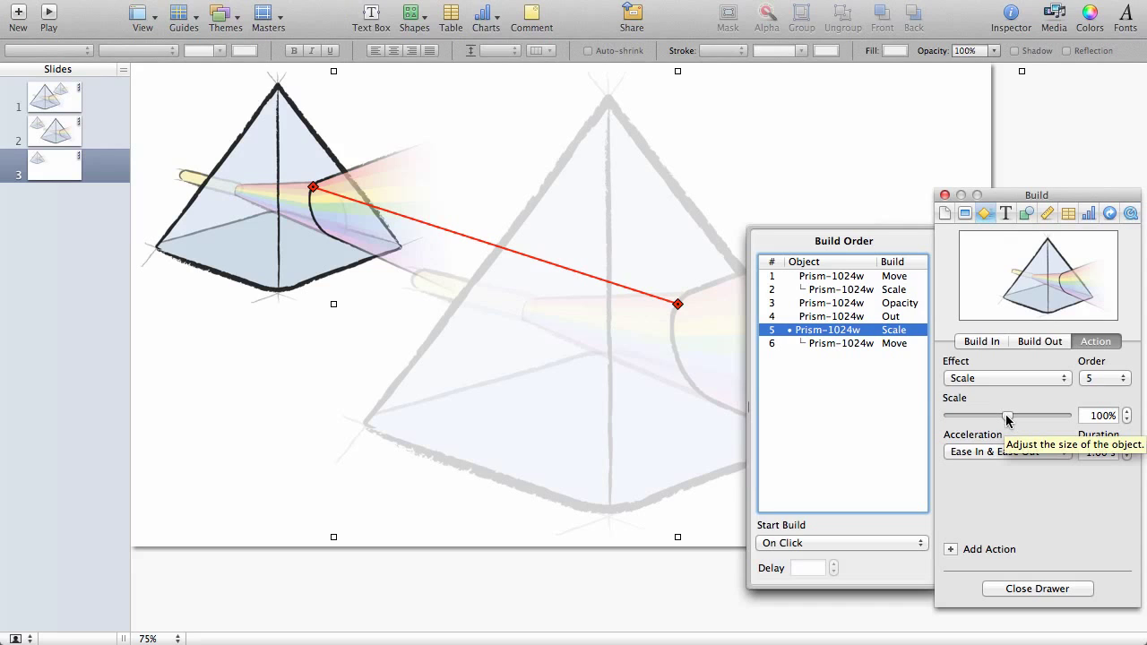
drag(1007, 417, 1094, 424)
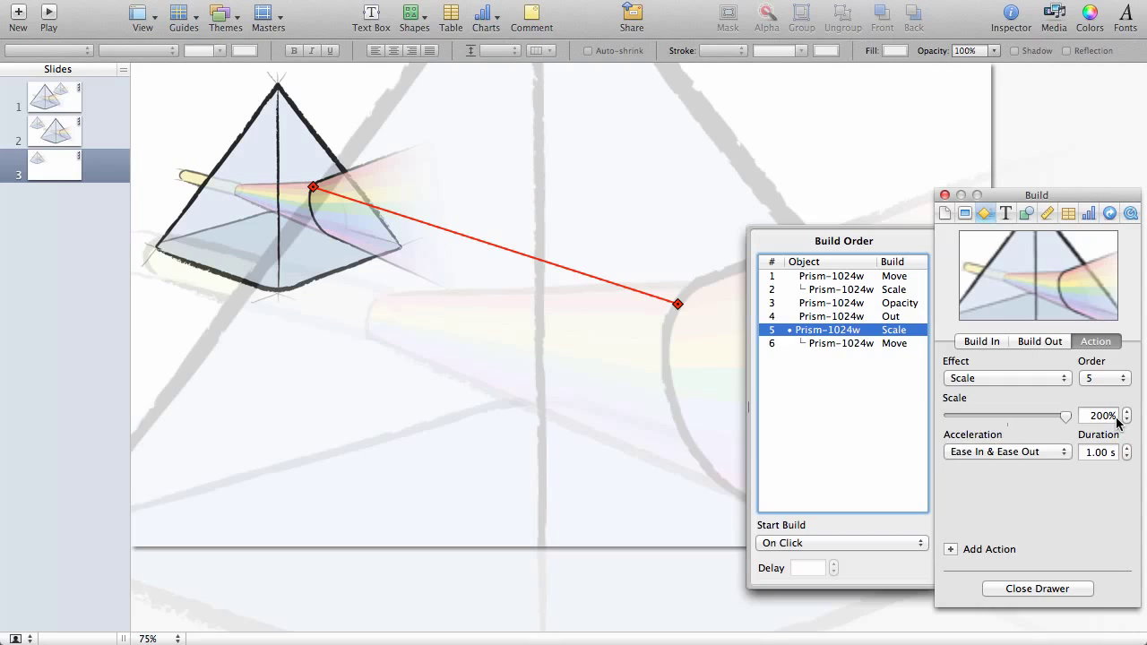
key(shift+Down)
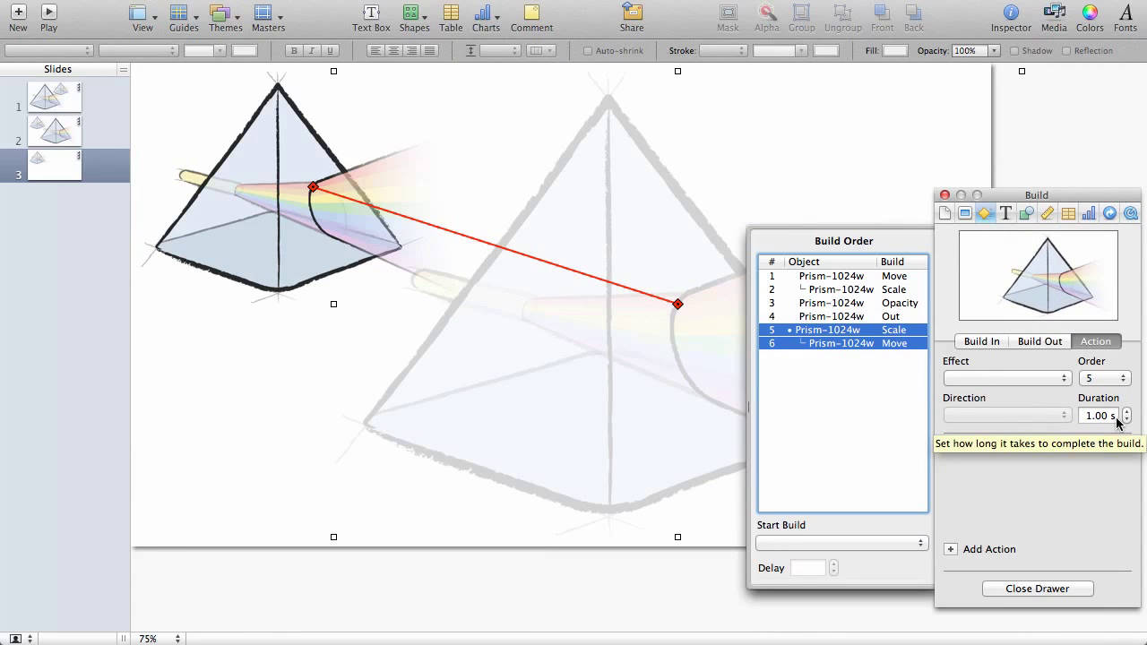